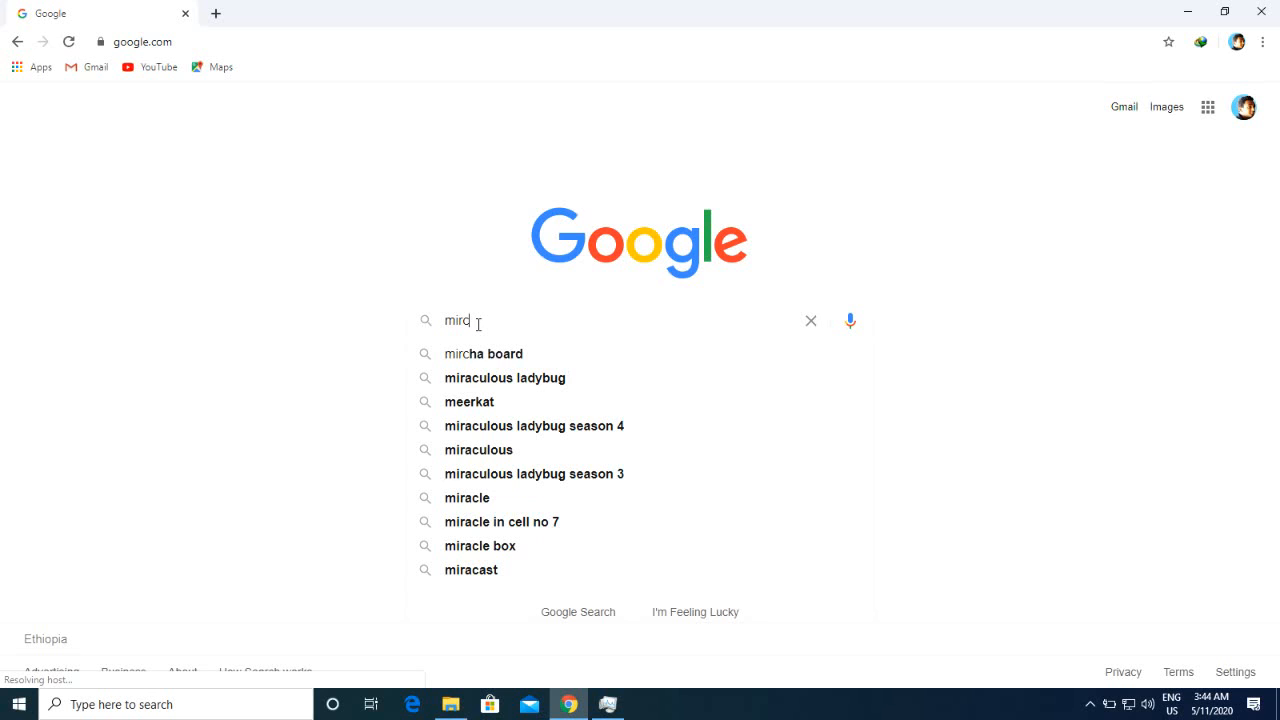
Search Google for "microsoft expression encoder" and open Microsoft's official Expression Encoder 4 download page.
key("BackSpace")
key("BackSpace")
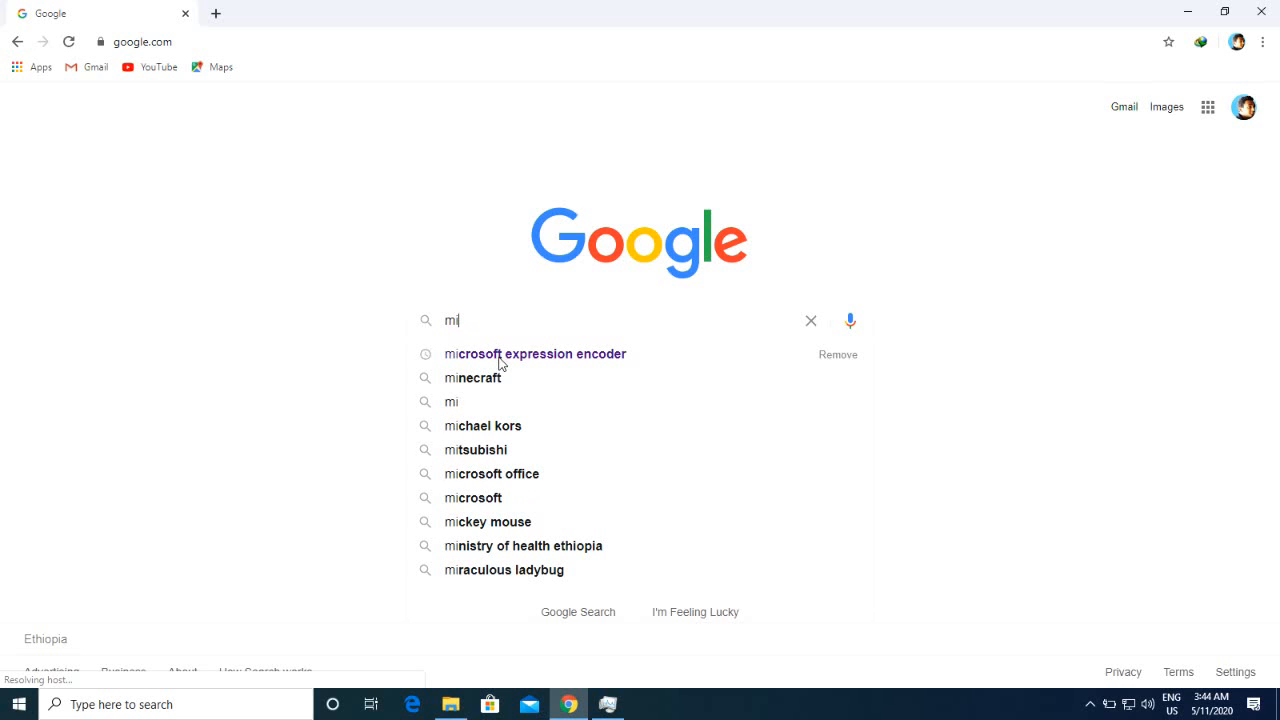
left_click(501, 356)
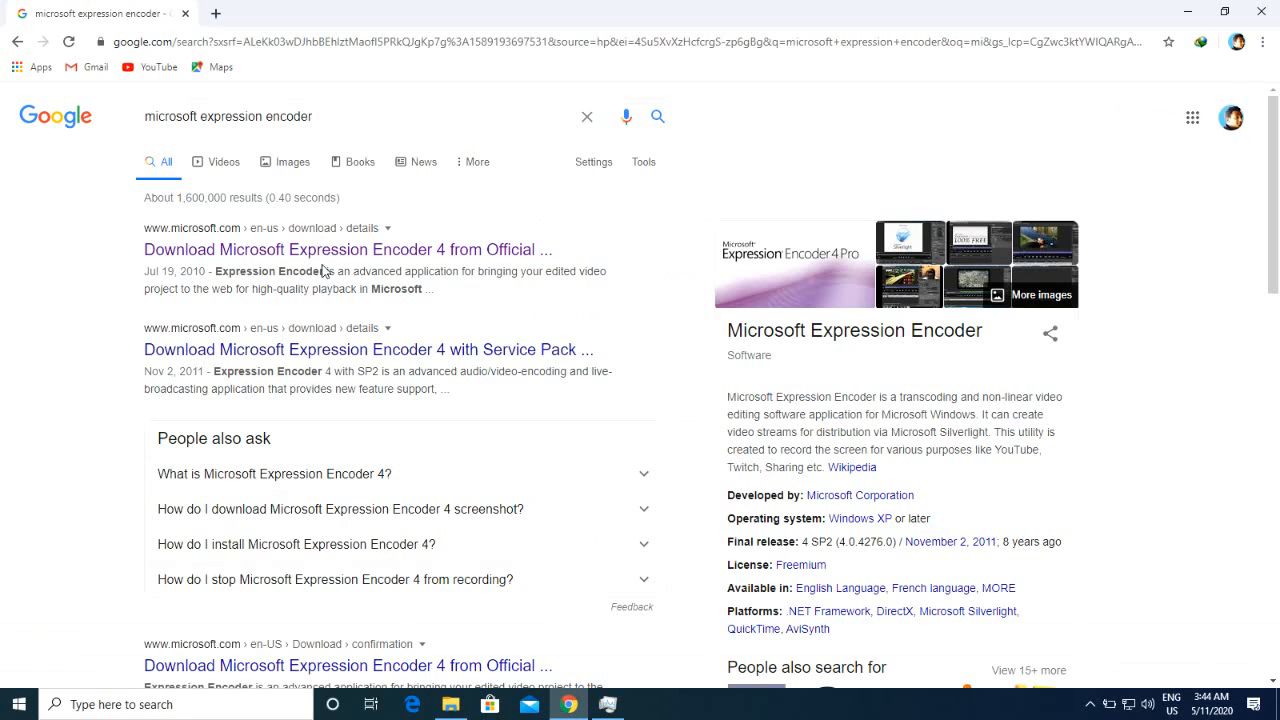
left_click(323, 256)
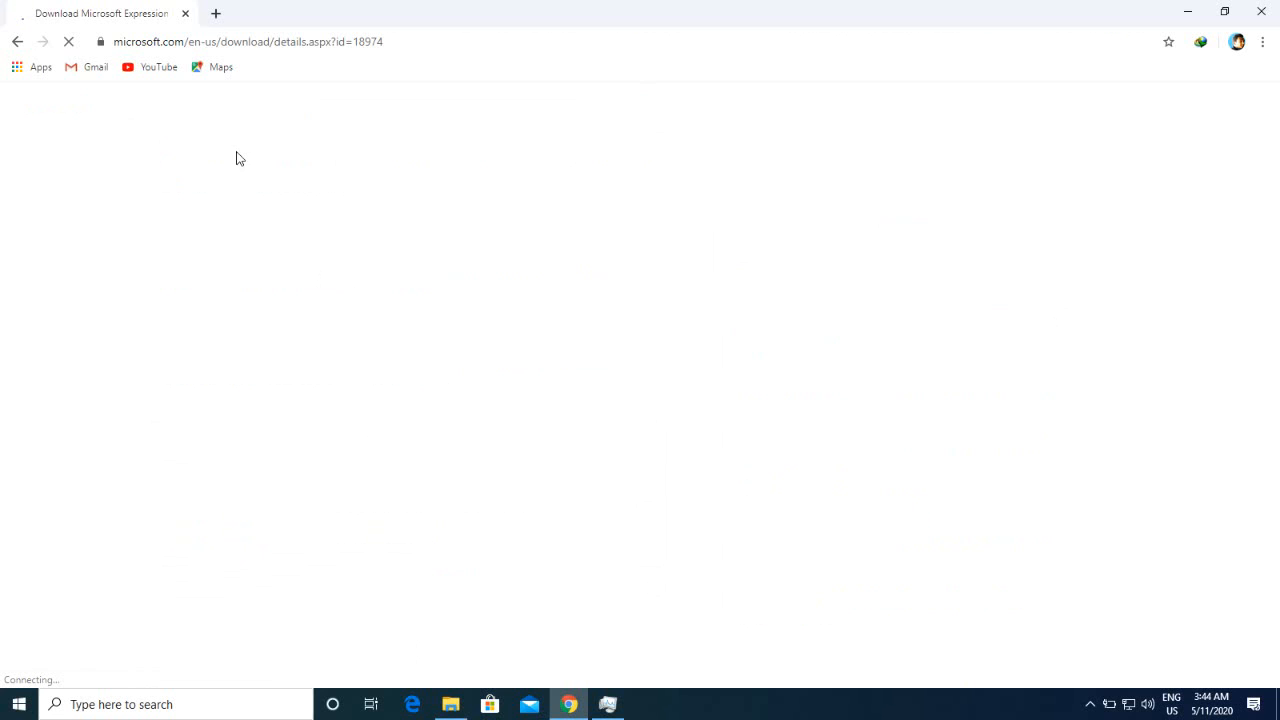
right_click(320, 190)
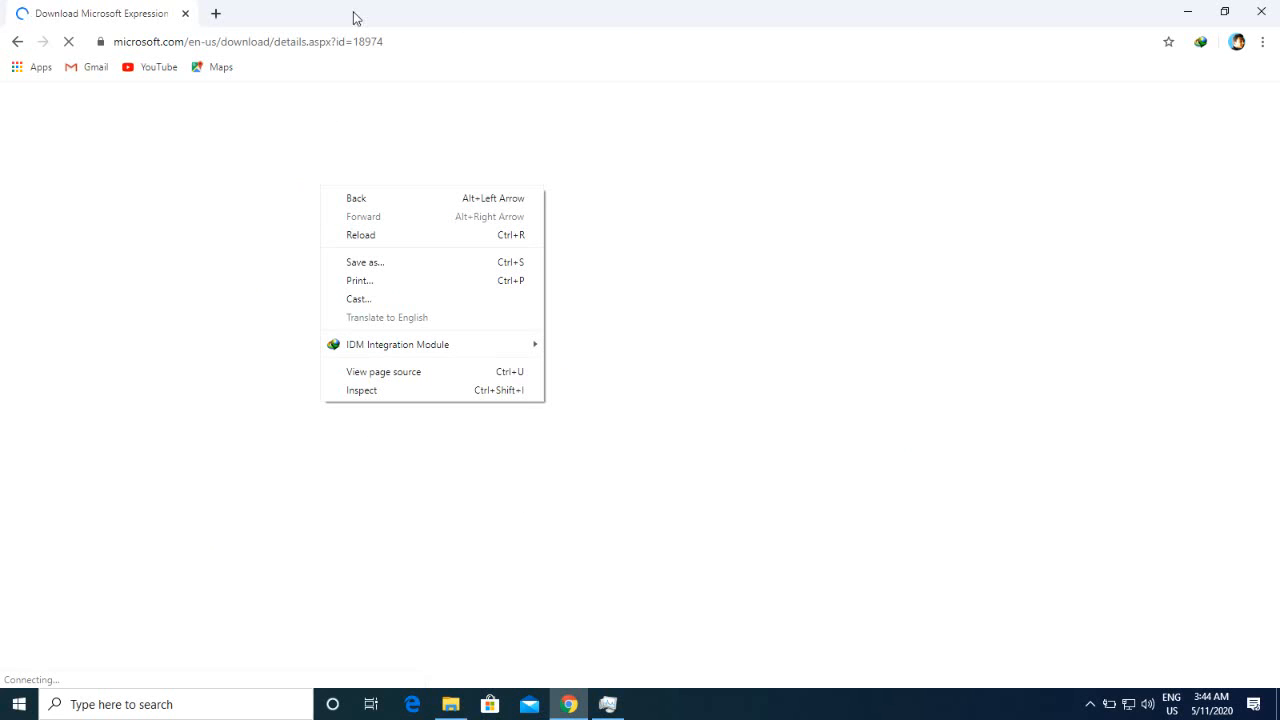
left_click(252, 121)
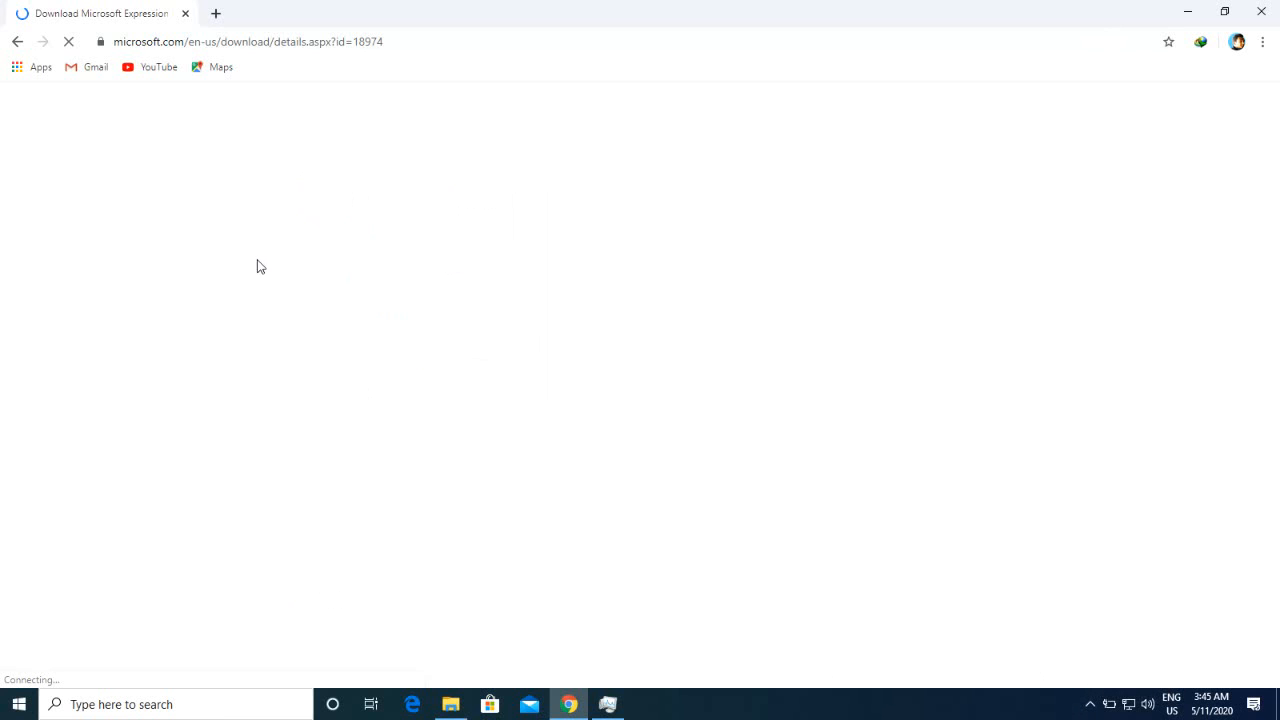
left_click(607, 706)
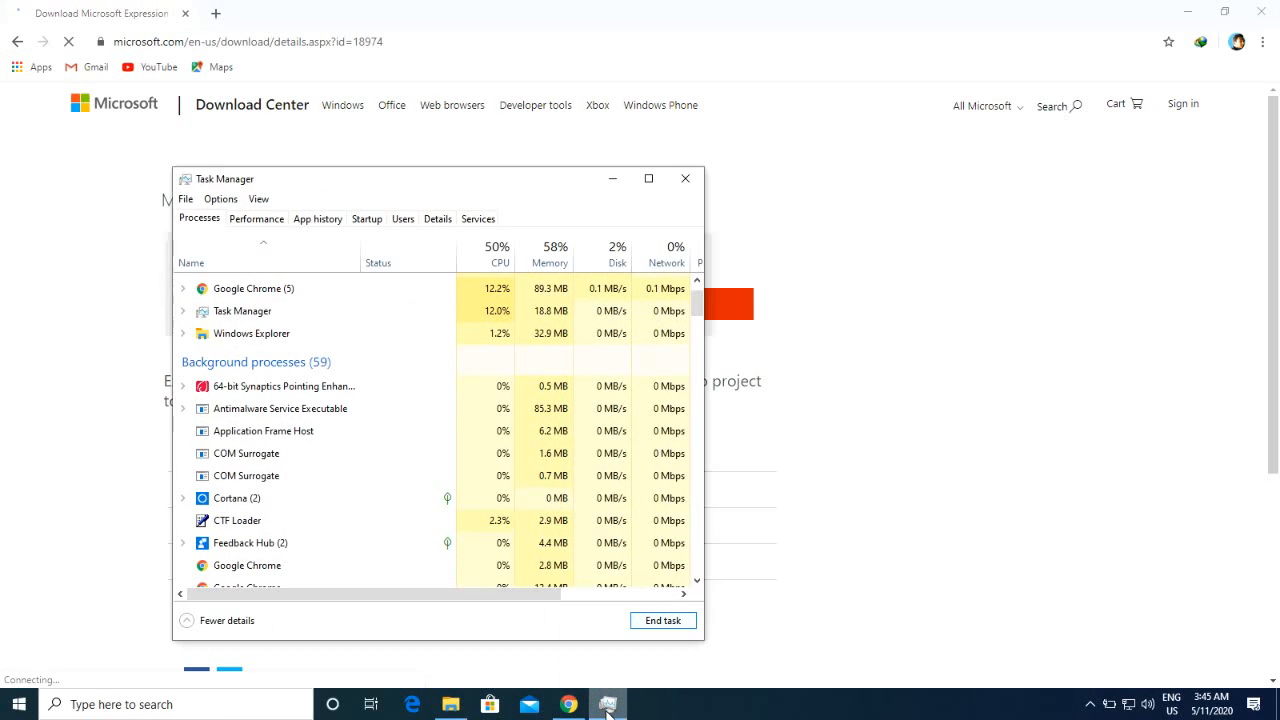
left_click(607, 706)
Expand the Details section on the download page, check the installer's file size, and collapse the section again.
scroll(350, 461, "down", 5)
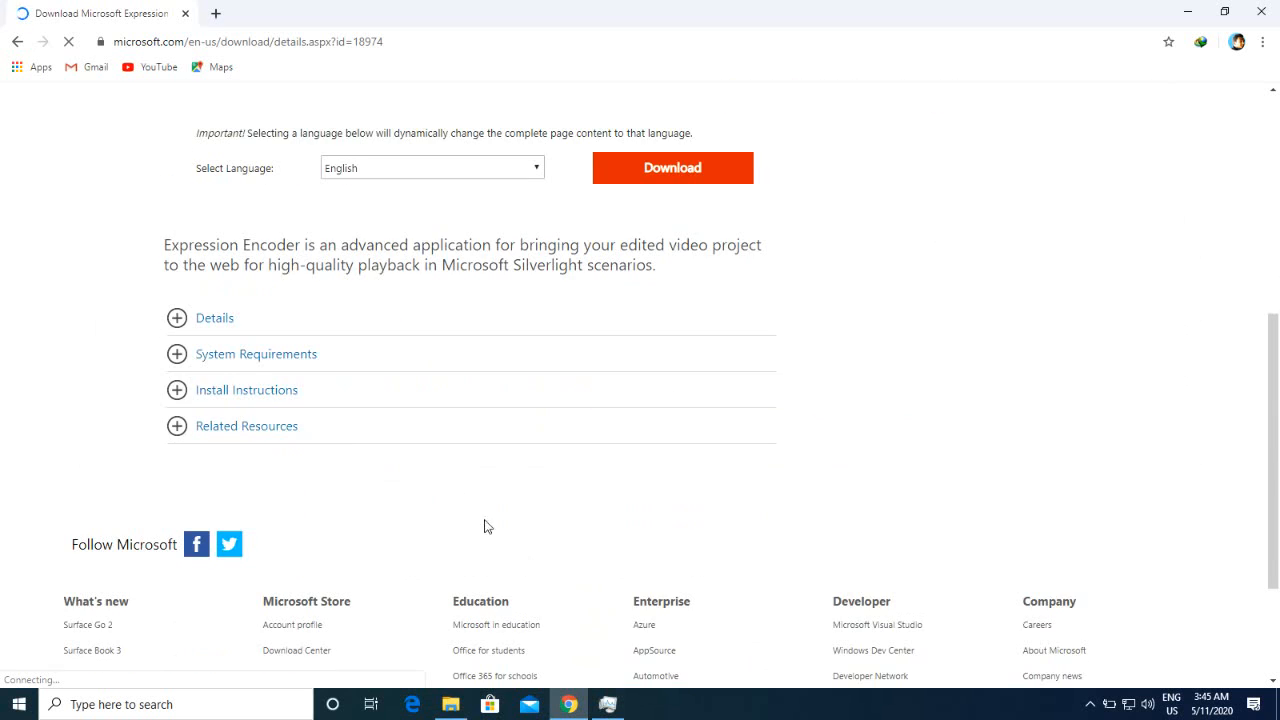
scroll(486, 526, "up", 4)
scroll(270, 333, "down", 4)
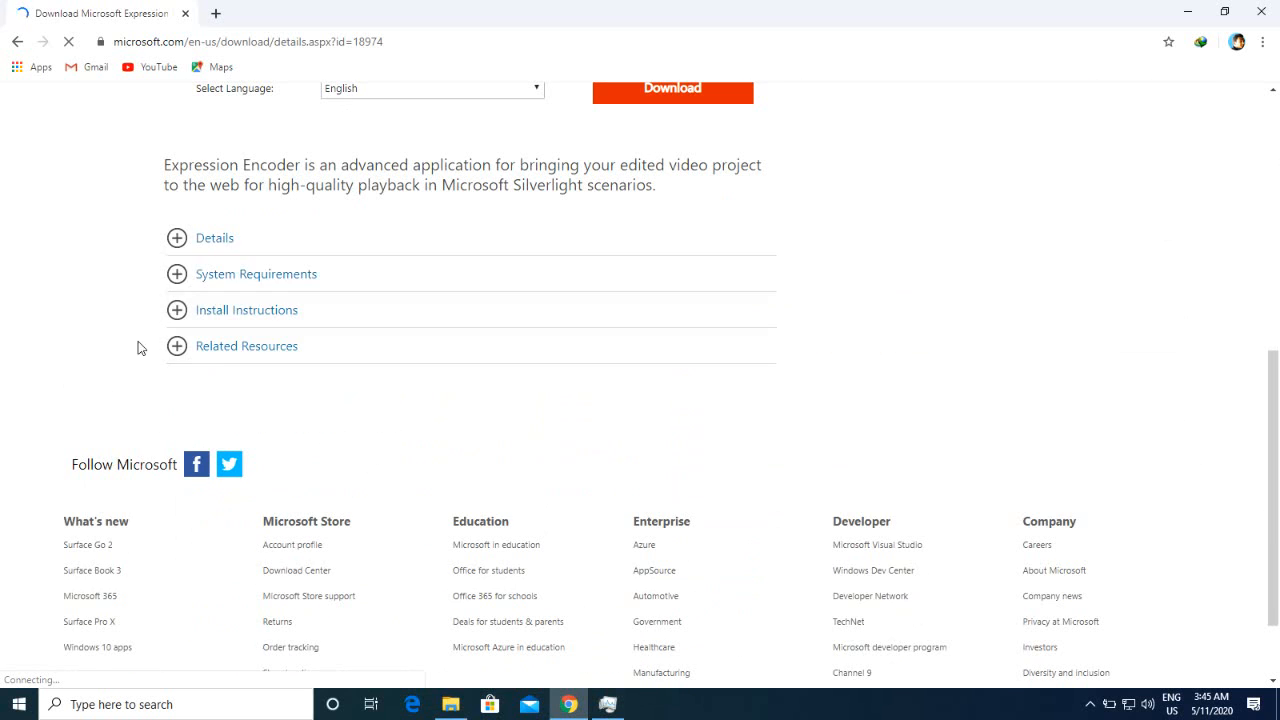
left_click(177, 240)
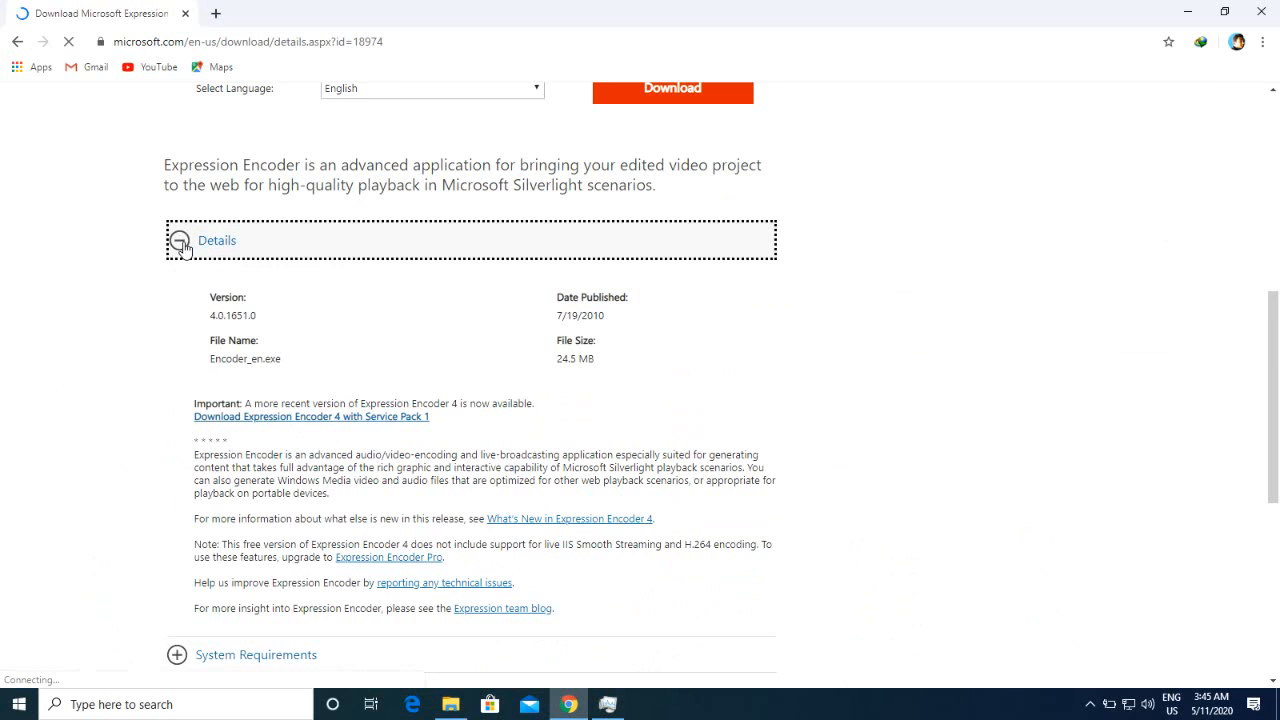
triple_click(590, 353)
left_click(587, 357)
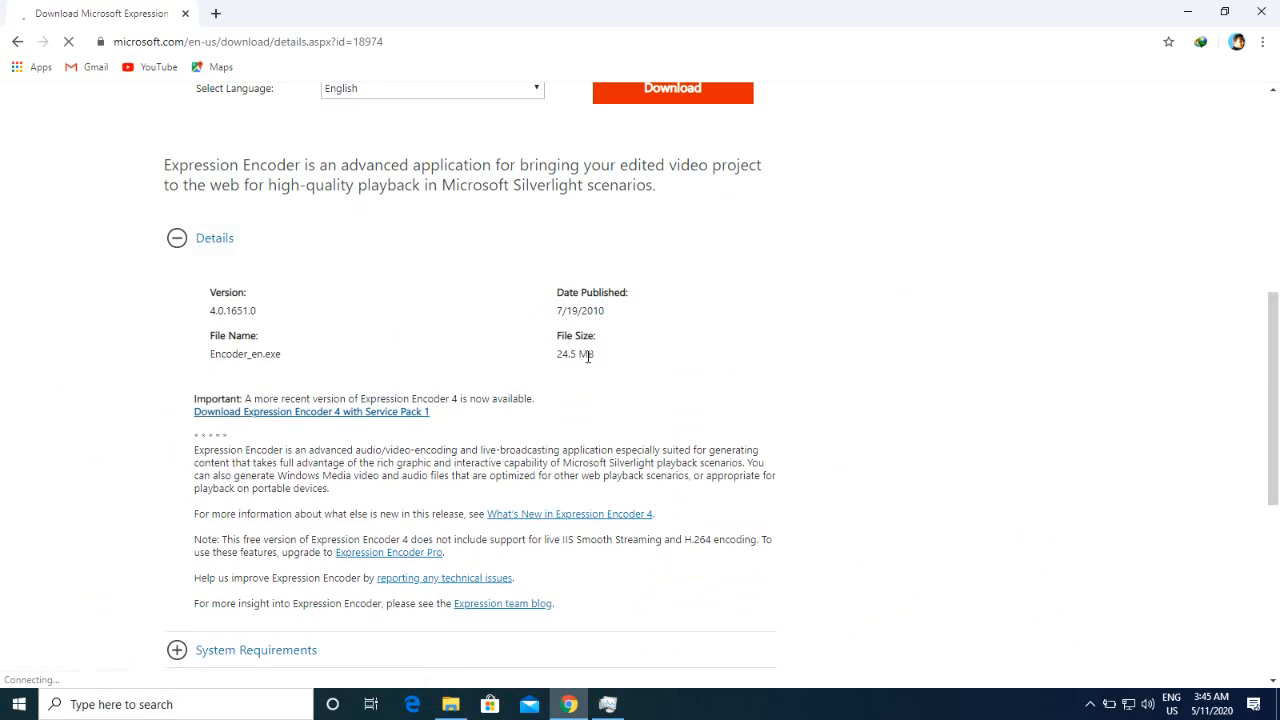
triple_click(587, 357)
left_click(408, 337)
scroll(165, 362, "up", 2)
left_click(179, 401)
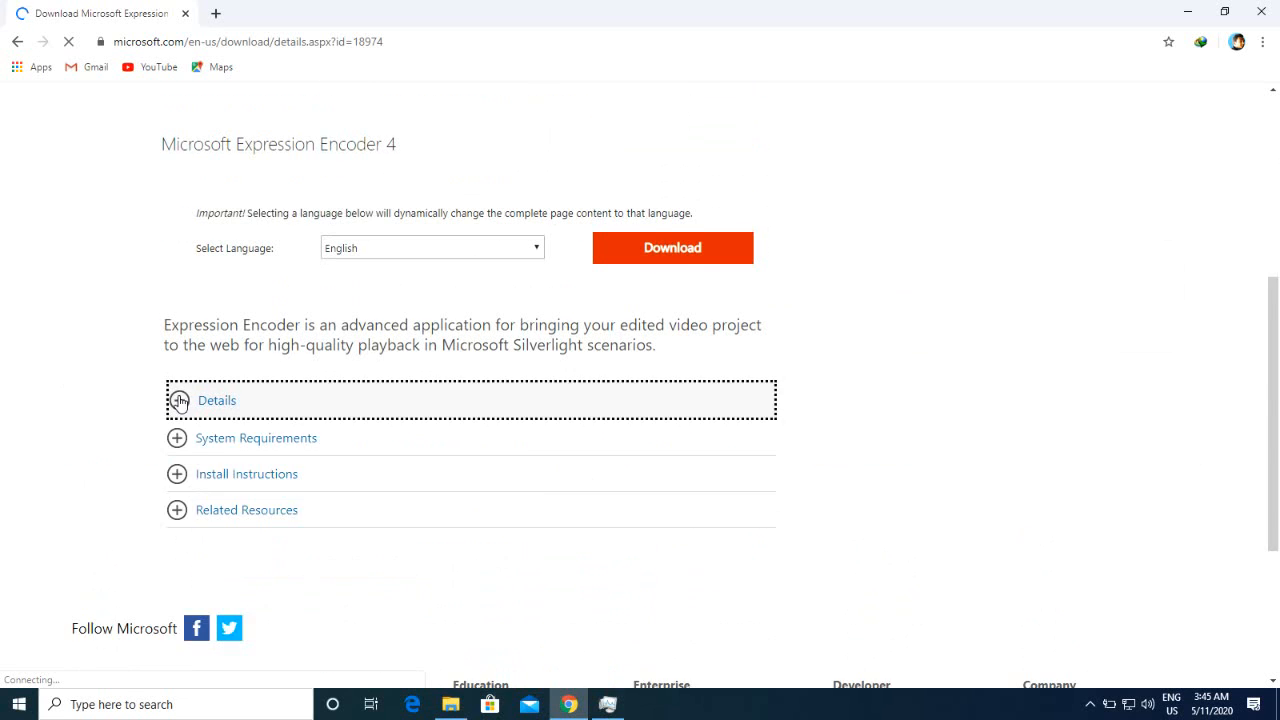
Expand the System Requirements section and read the supported operating systems and hardware requirements.
scroll(178, 390, "down", 3)
left_click(178, 167)
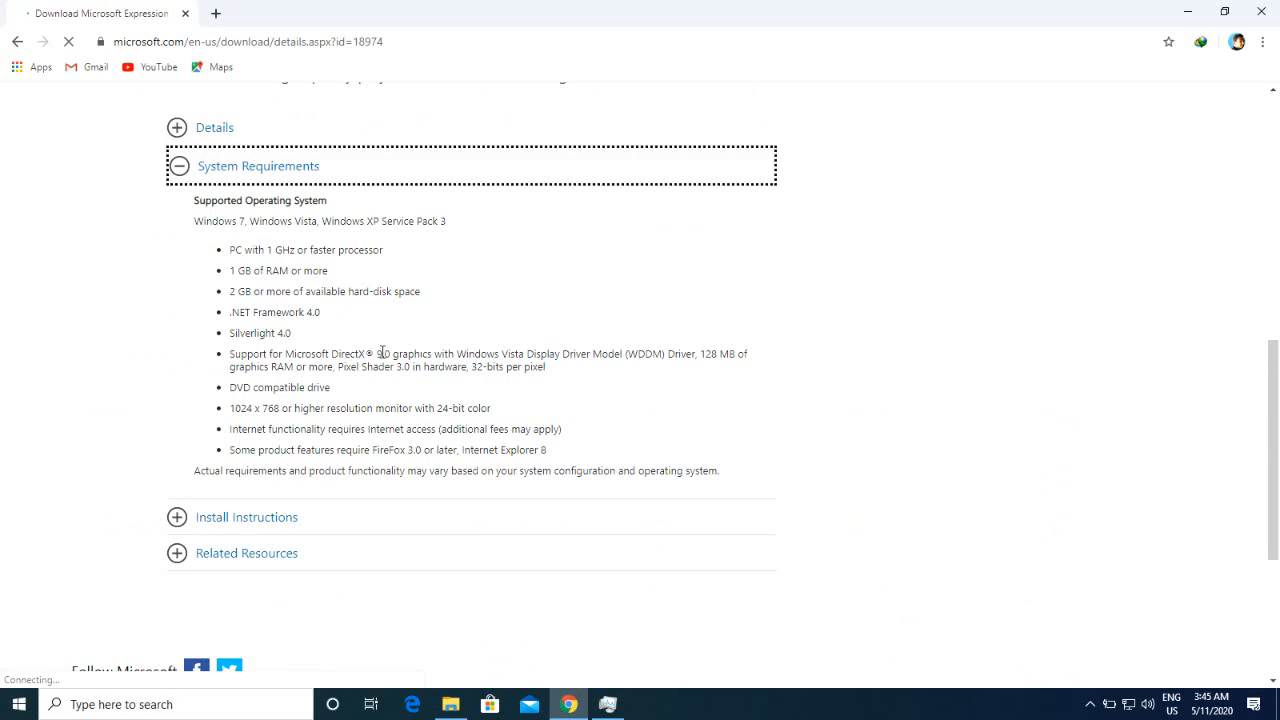
left_click_drag(288, 246, 489, 484)
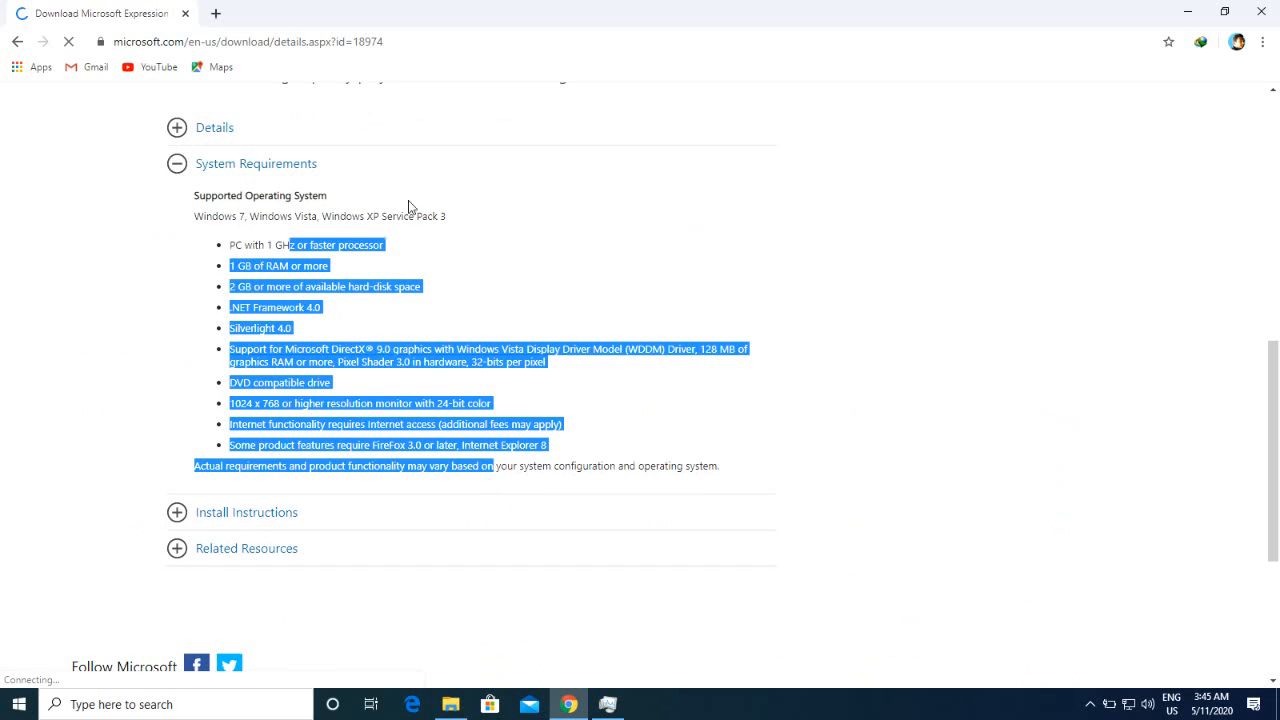
left_click_drag(458, 225, 177, 220)
left_click(241, 348)
scroll(237, 351, "down", 2)
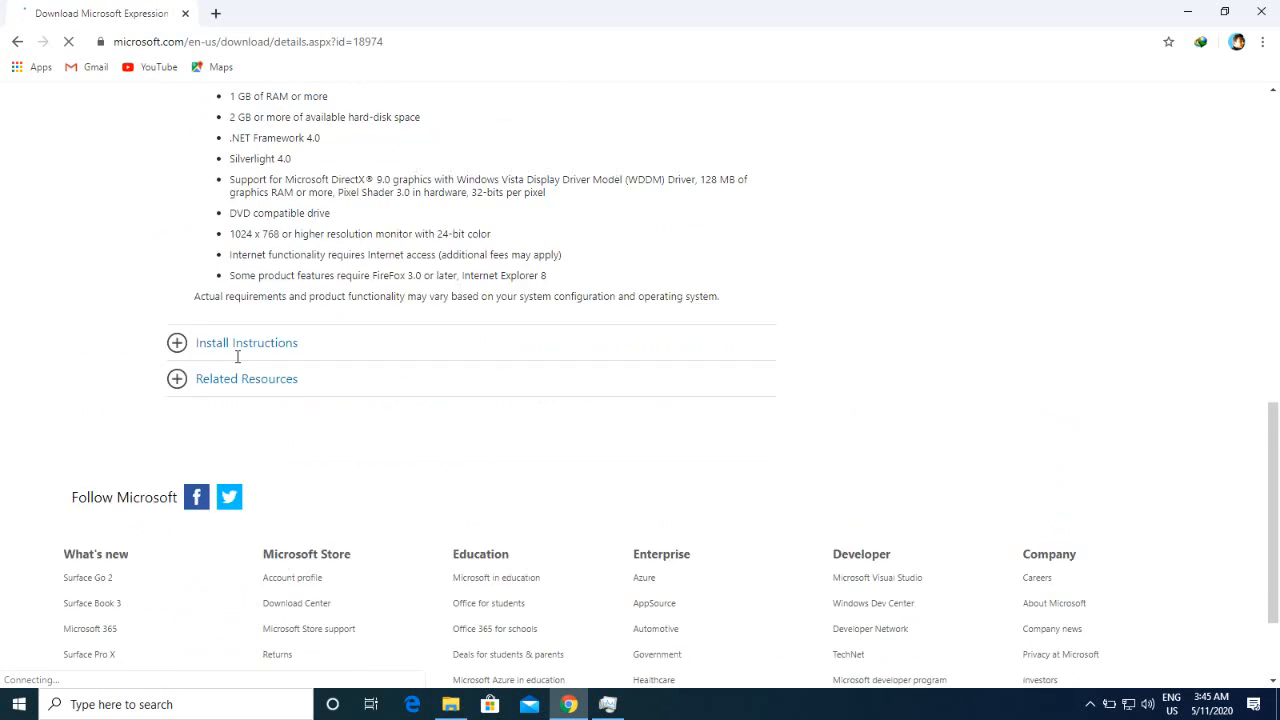
Expand the Install Instructions and Related Resources sections and read through them.
left_click(178, 273)
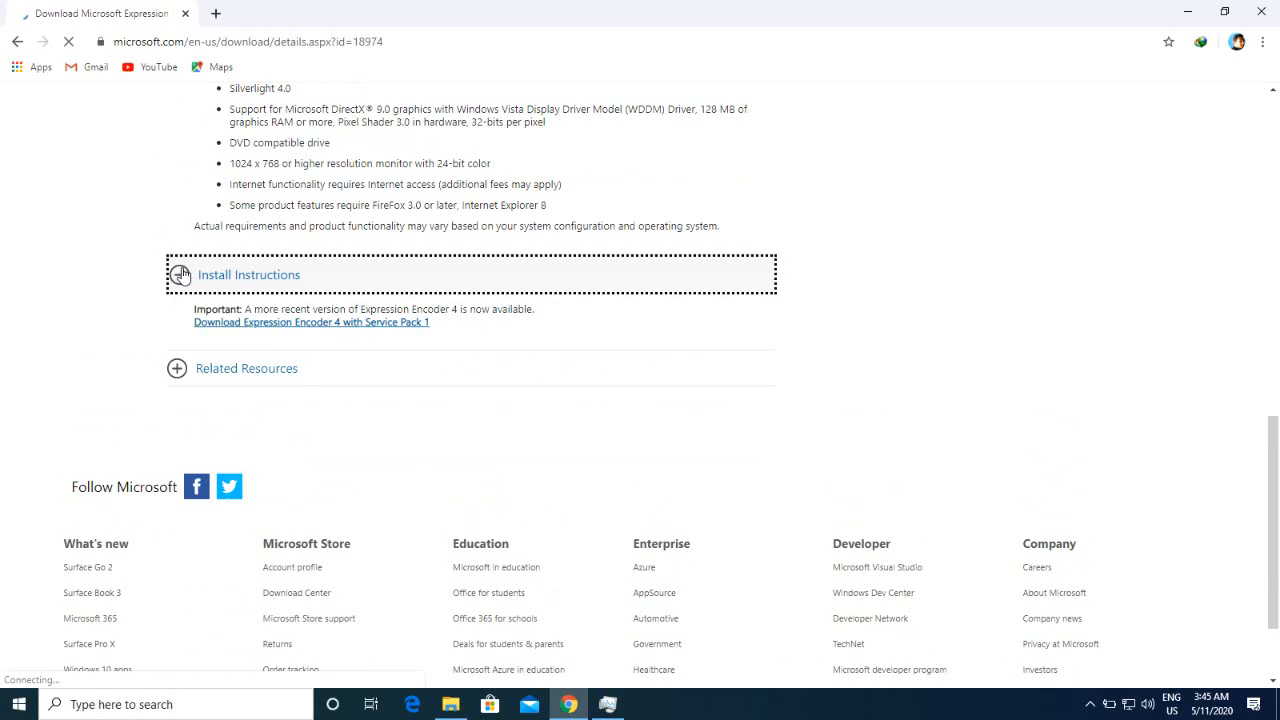
left_click(178, 369)
left_click_drag(369, 512, 223, 366)
Request the English version of Microsoft Expression Encoder 4 from the download page.
scroll(420, 563, "up", 7)
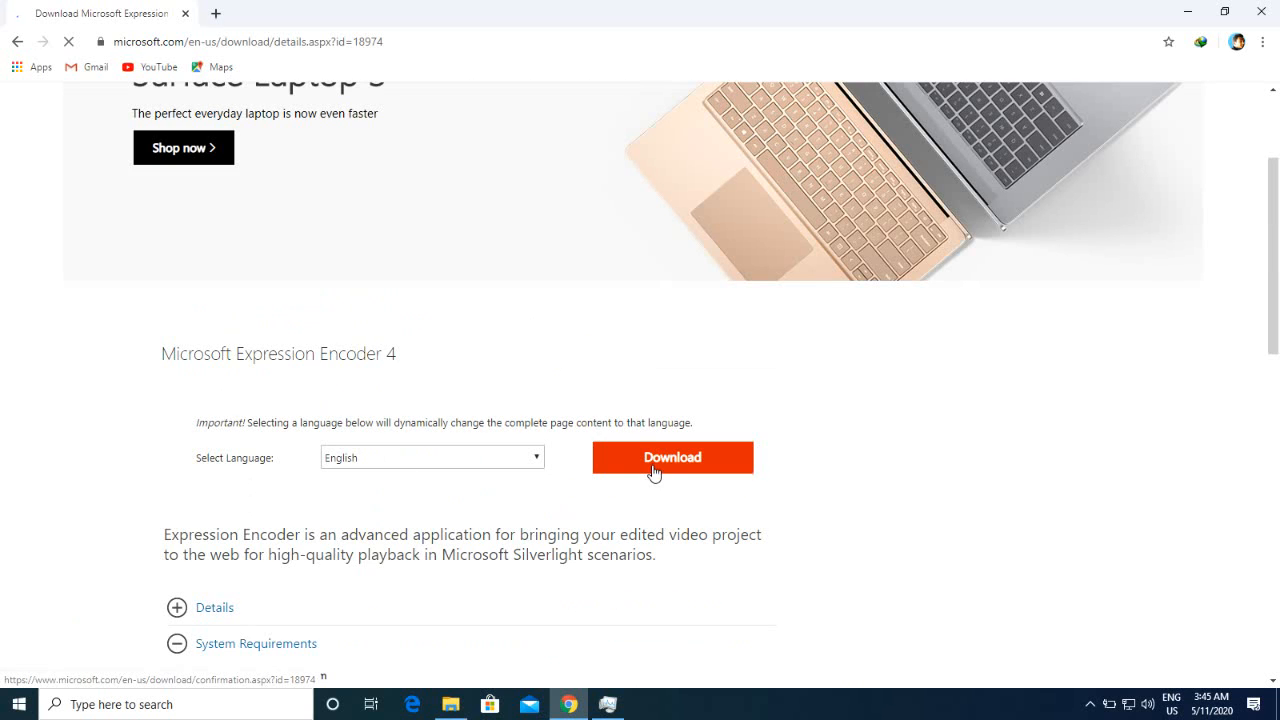
left_click(654, 466)
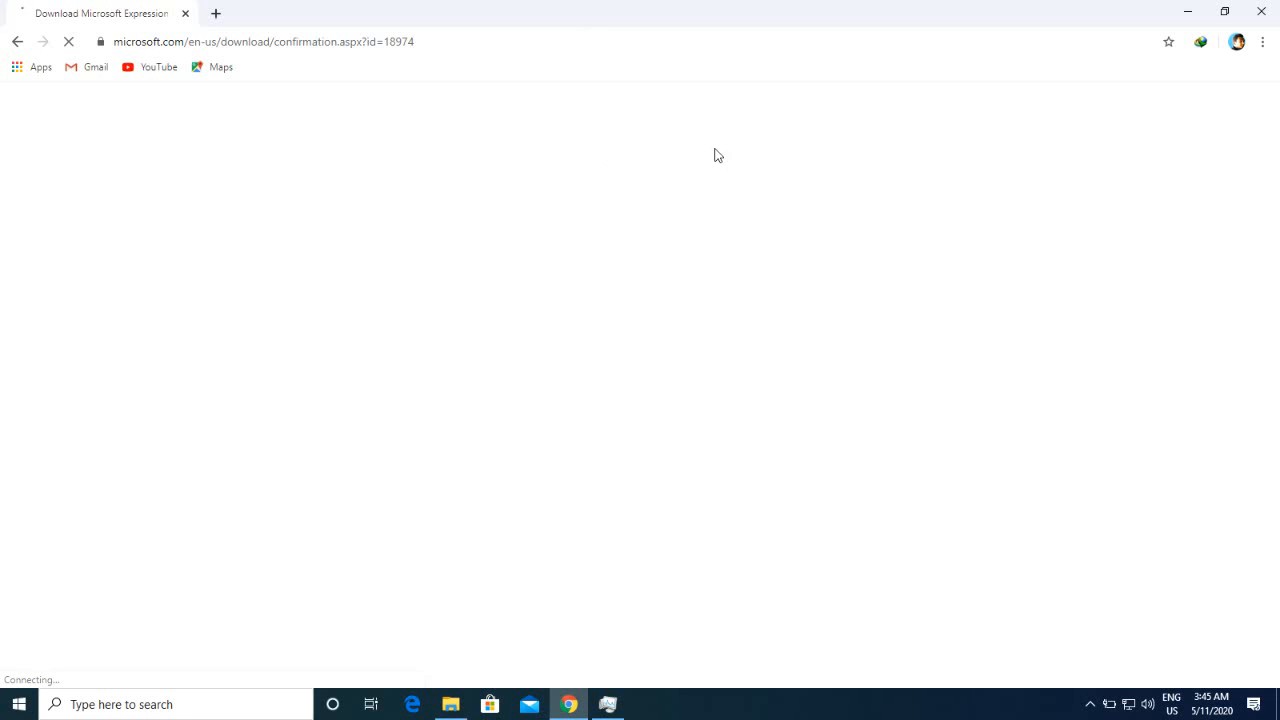
left_click(1224, 11)
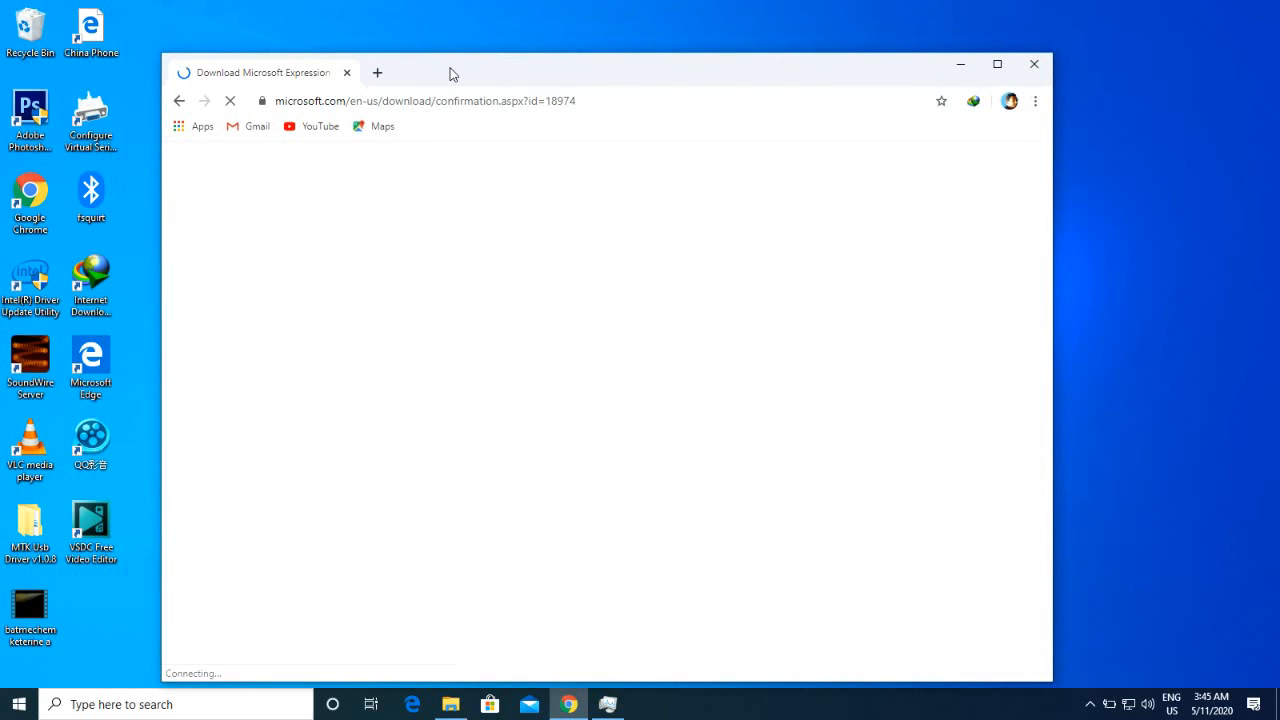
left_click_drag(449, 71, 502, 65)
right_click(155, 67)
left_click(185, 114)
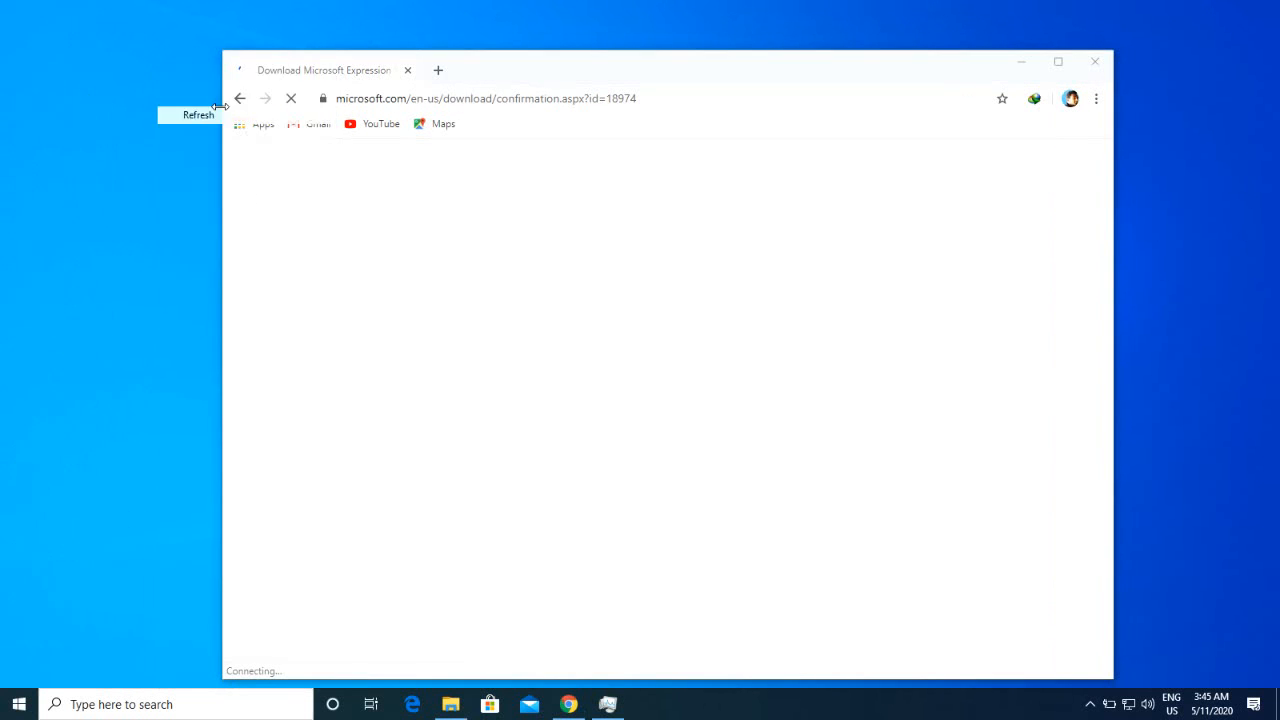
left_click(1049, 63)
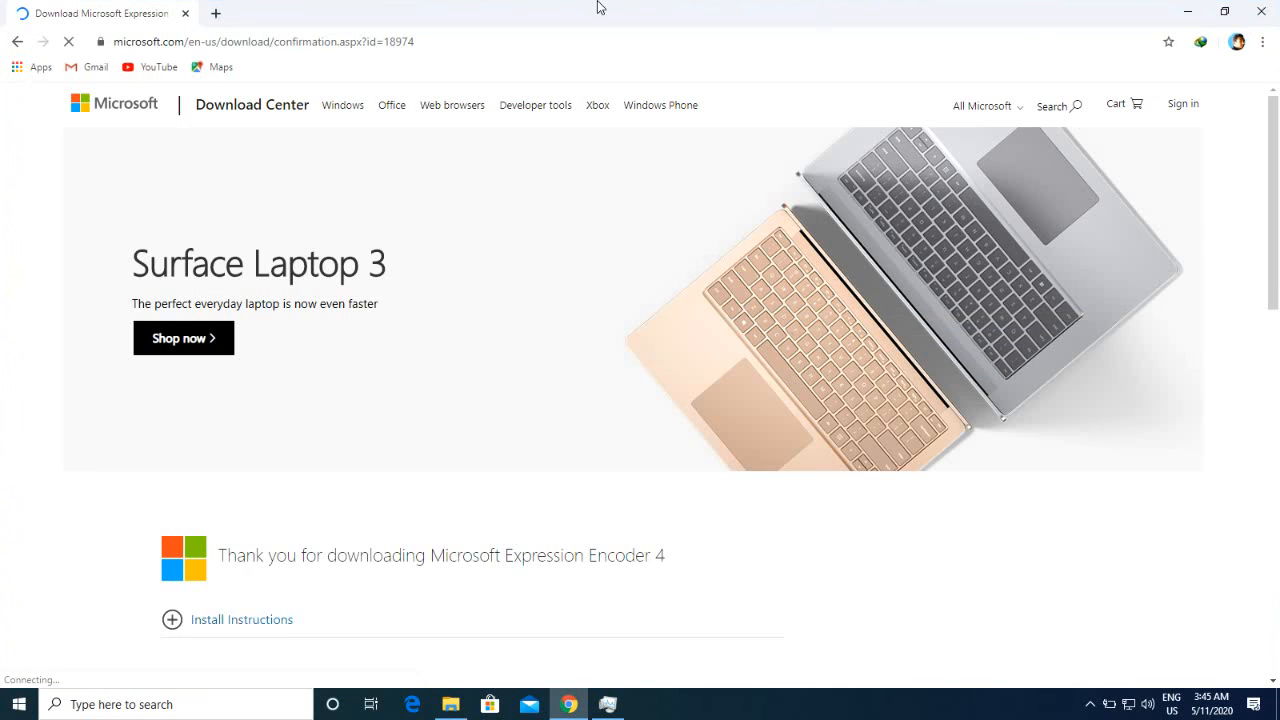
Trigger the manual download of Encoder_en.exe from the Expression Encoder 4 confirmation page.
scroll(230, 220, "down", 3)
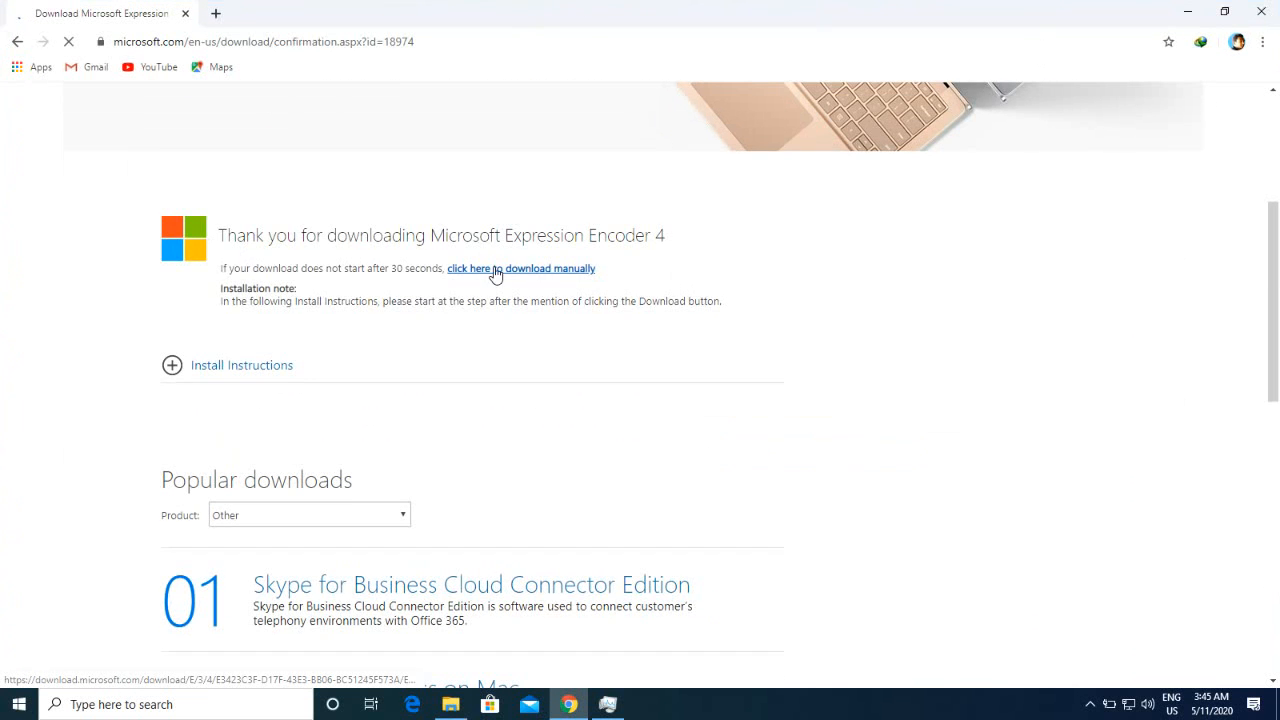
left_click(614, 374)
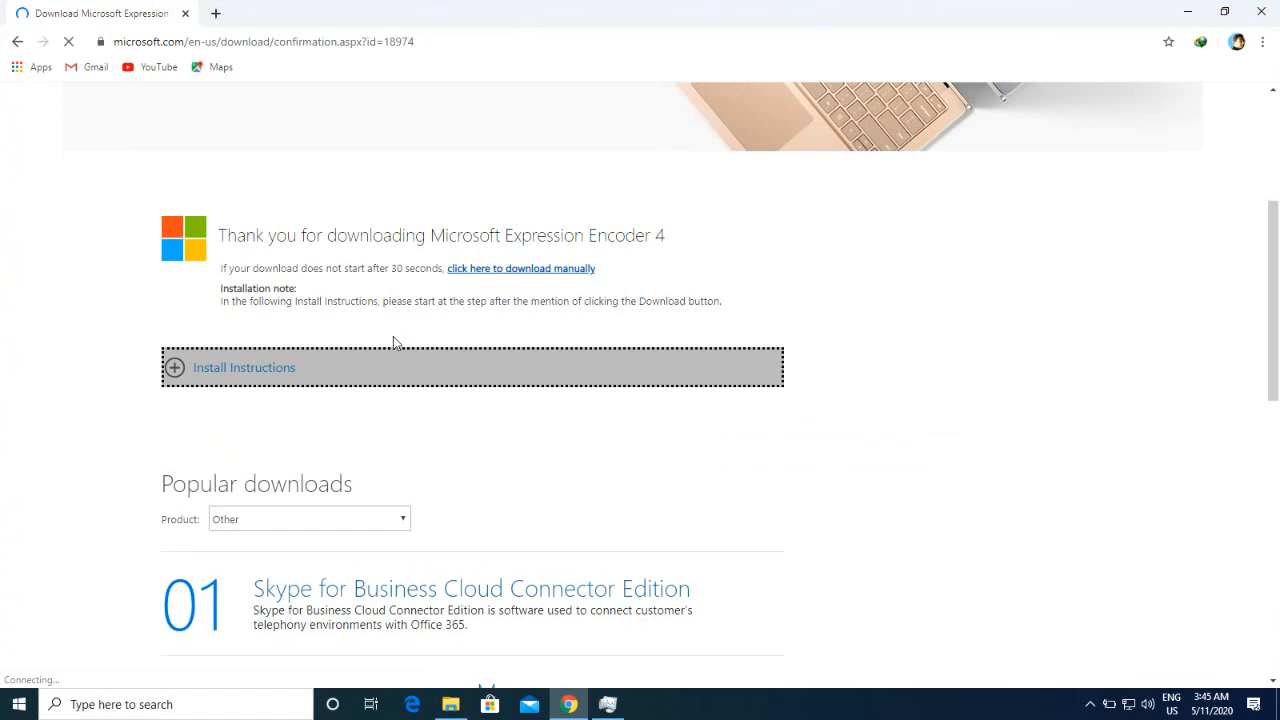
left_click(496, 275)
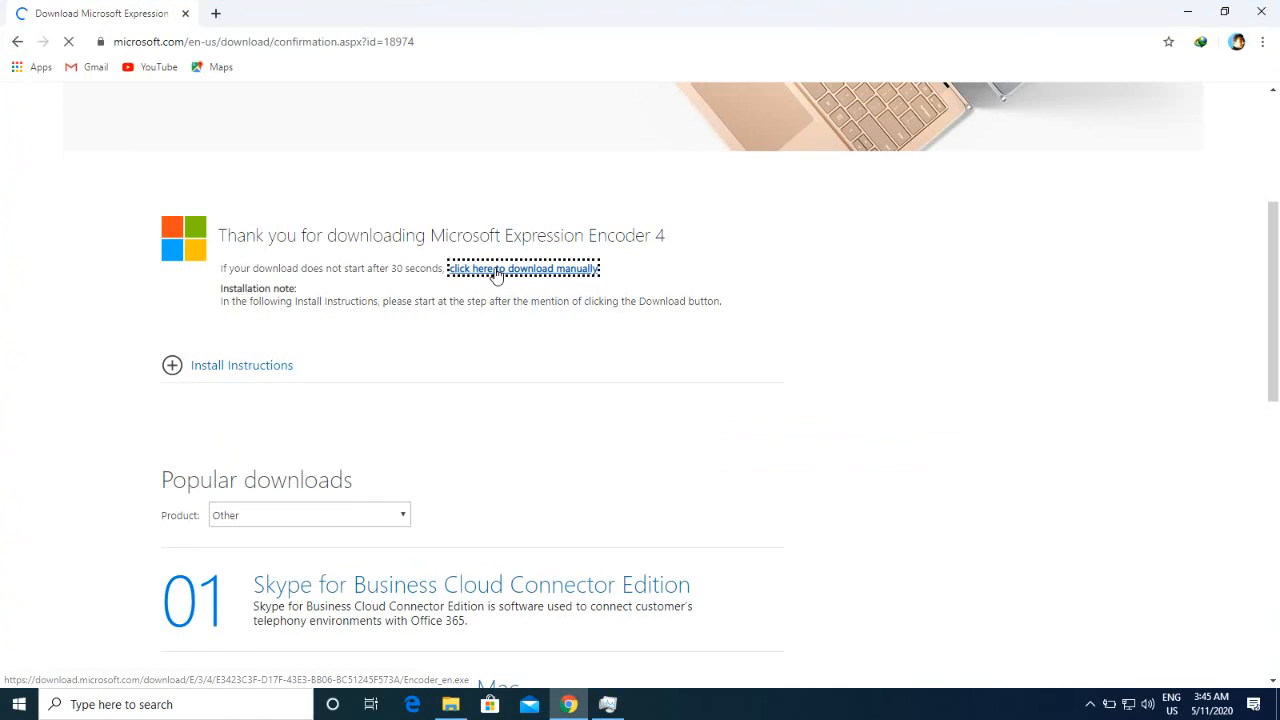
scroll(292, 280, "down", 3)
scroll(295, 282, "down", 1)
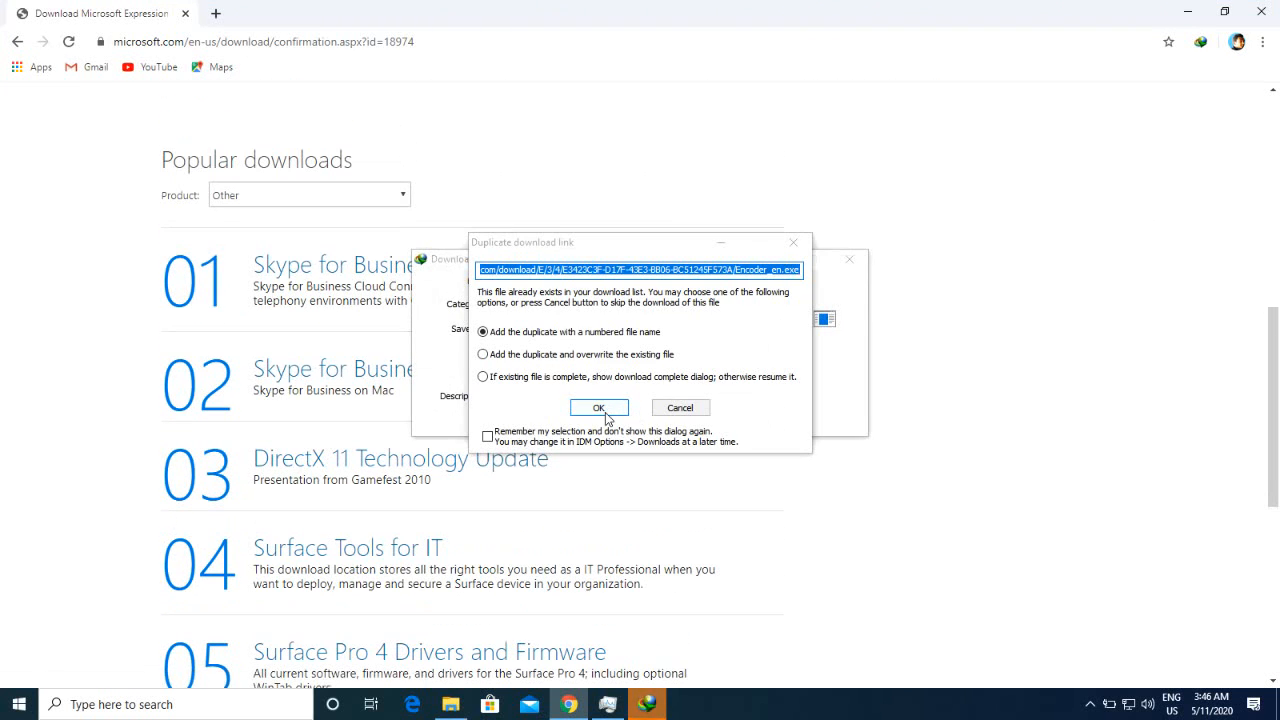
Start downloading Encoder_en.exe as a duplicate with a numbered file name, cancelling the extra download prompt.
left_click(603, 410)
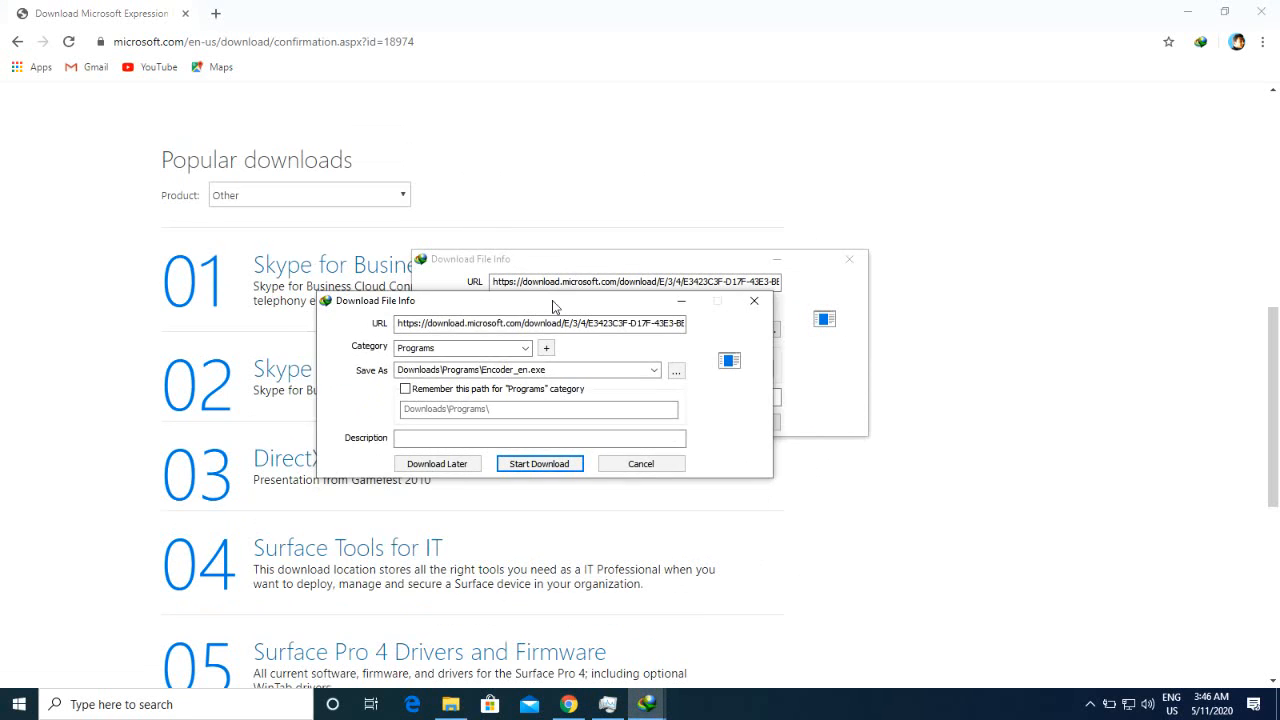
left_click(650, 472)
left_click(659, 471)
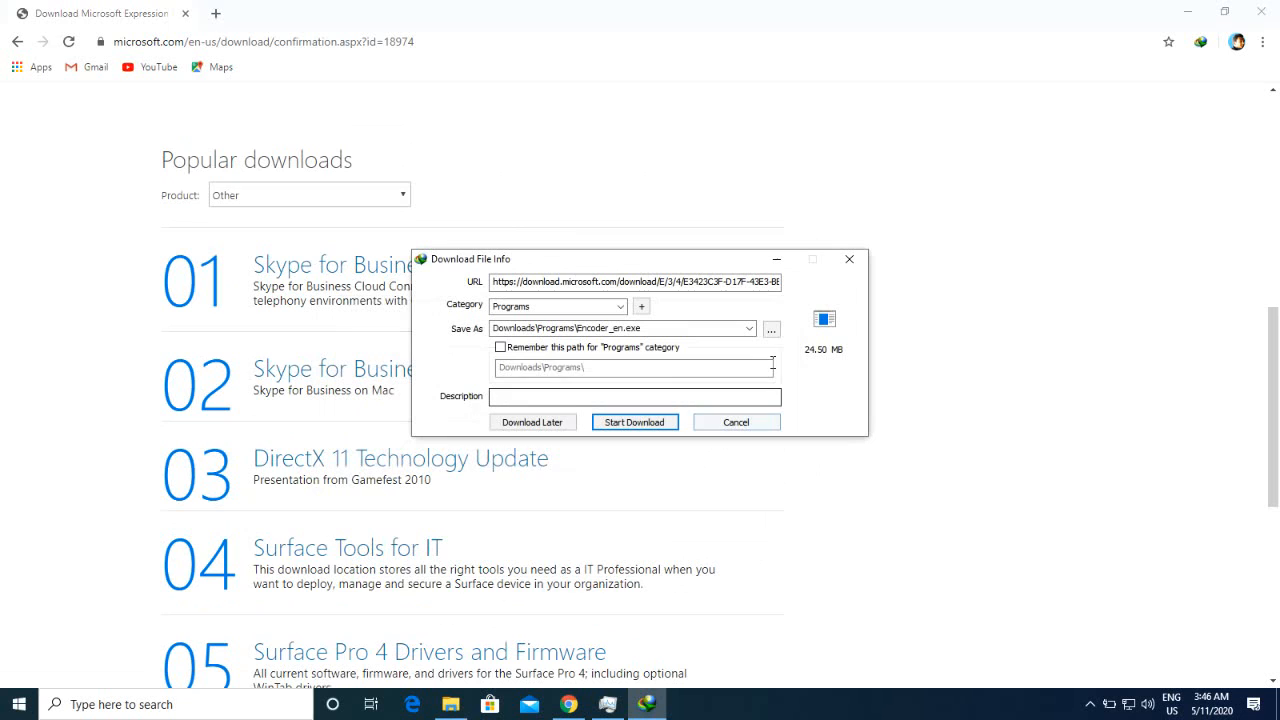
left_click(640, 421)
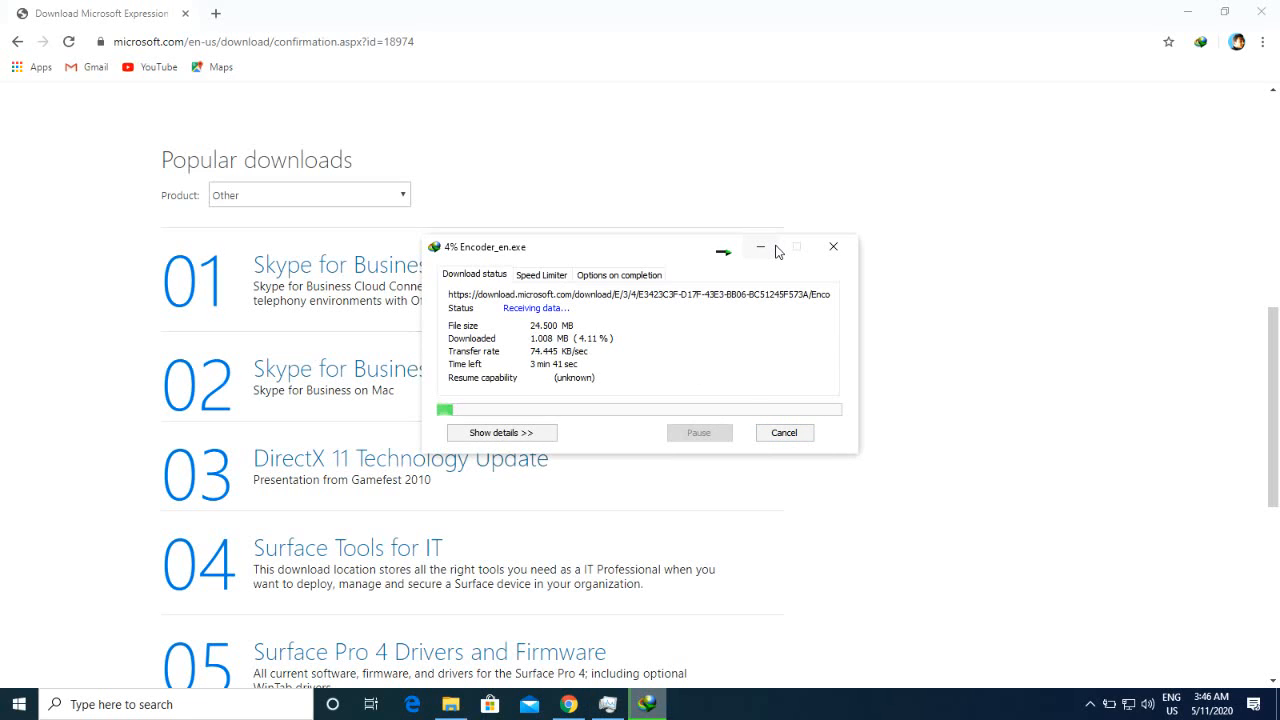
Cancel the running Encoder_en.exe download and switch to the Programs folder on Local Disk (E:) in File Explorer.
left_click(780, 434)
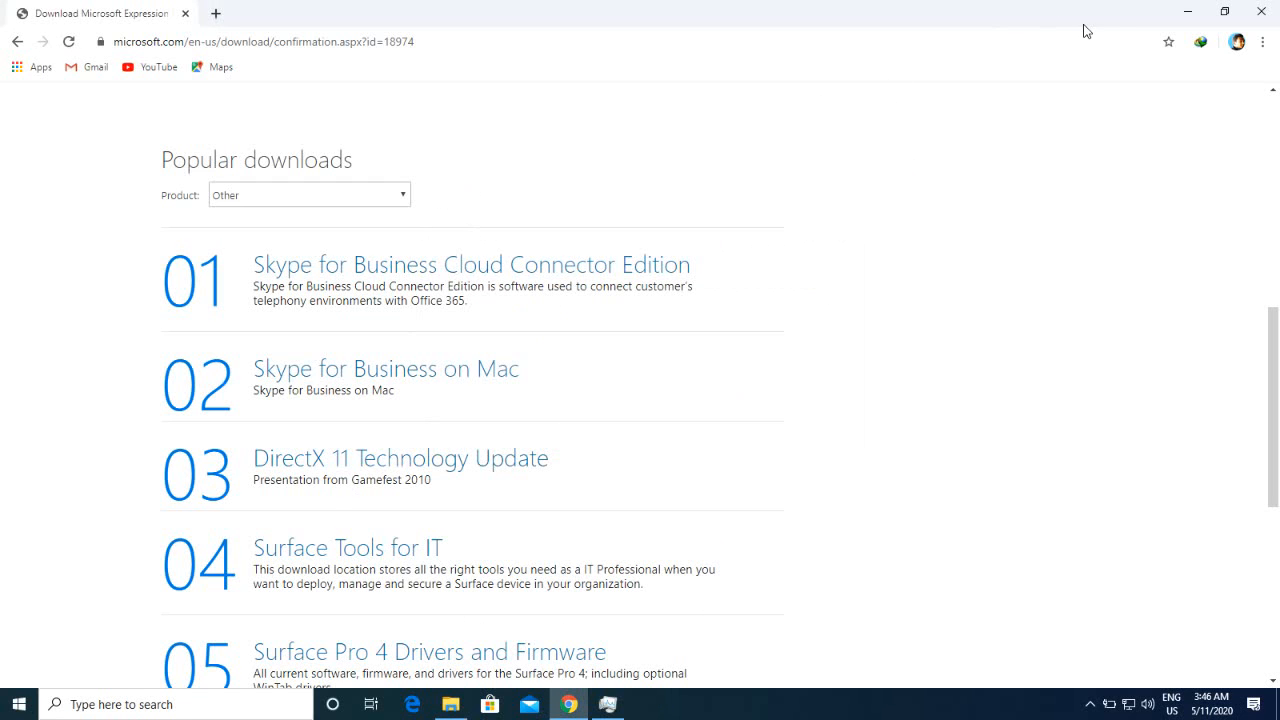
right_click(1119, 28)
left_click(979, 226)
left_click(1182, 10)
left_click(450, 704)
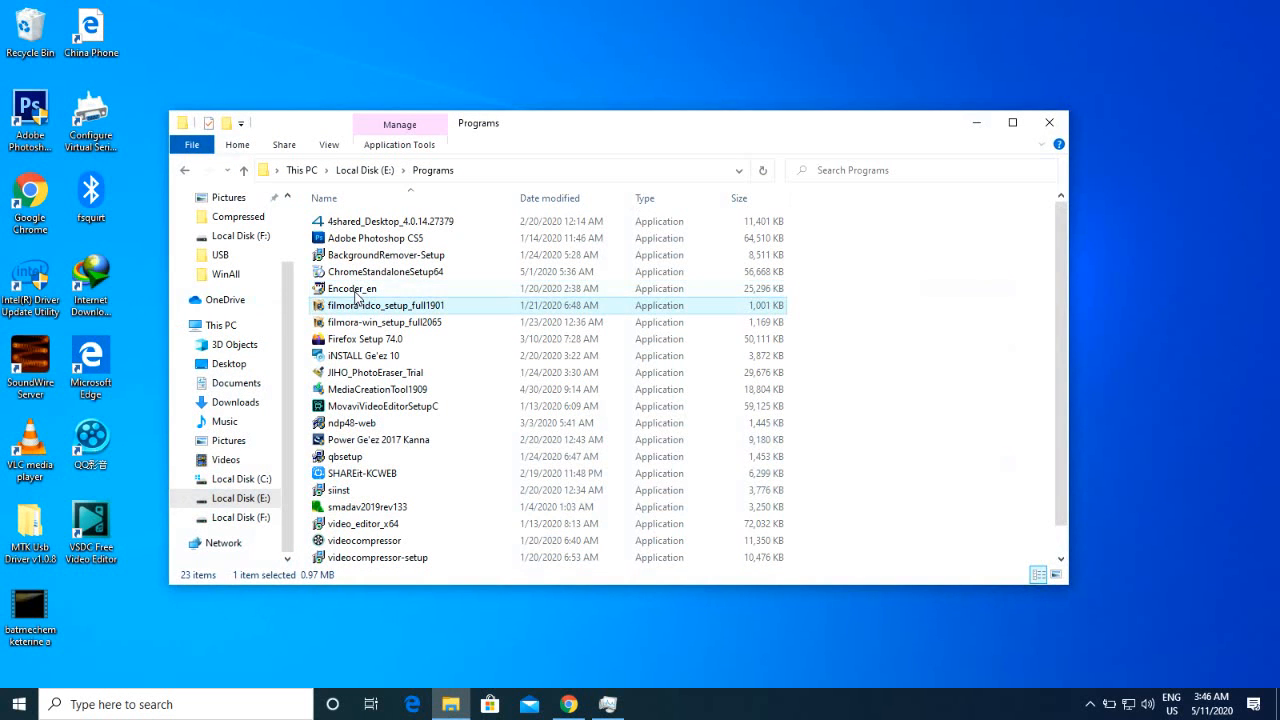
Run the Encoder_en installer as administrator and maximize the Programs folder window.
right_click(357, 293)
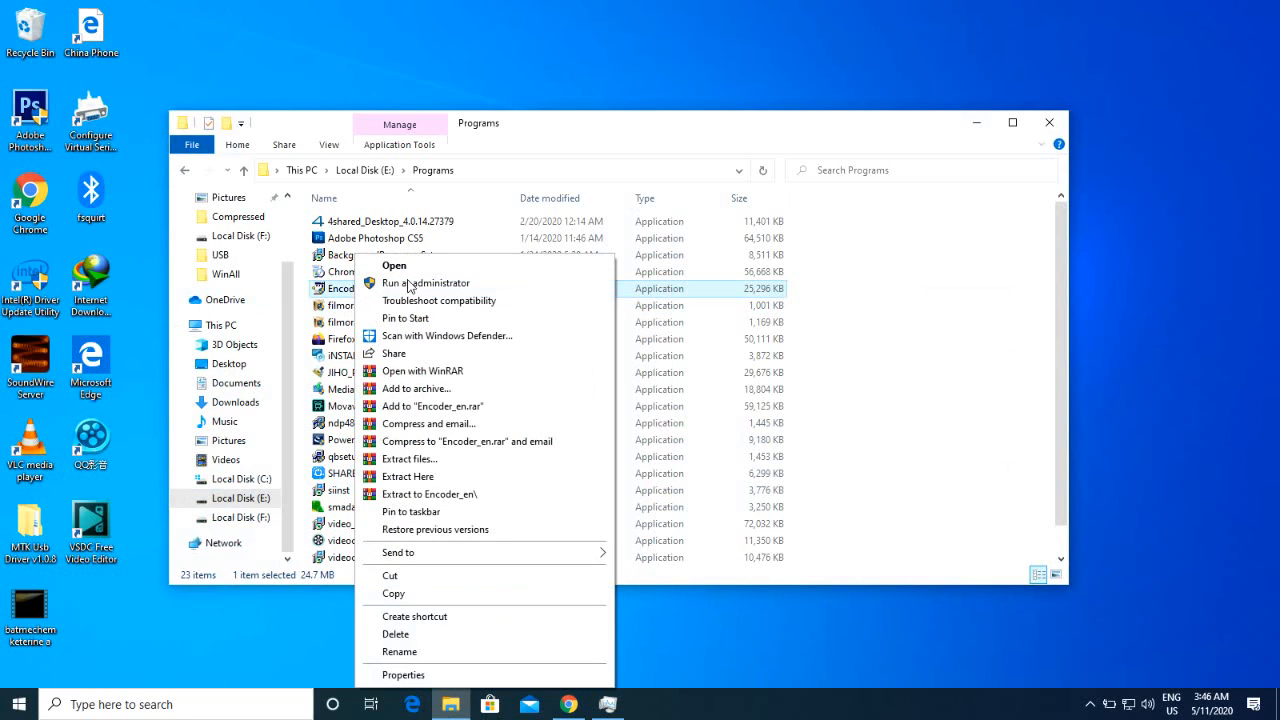
left_click(407, 286)
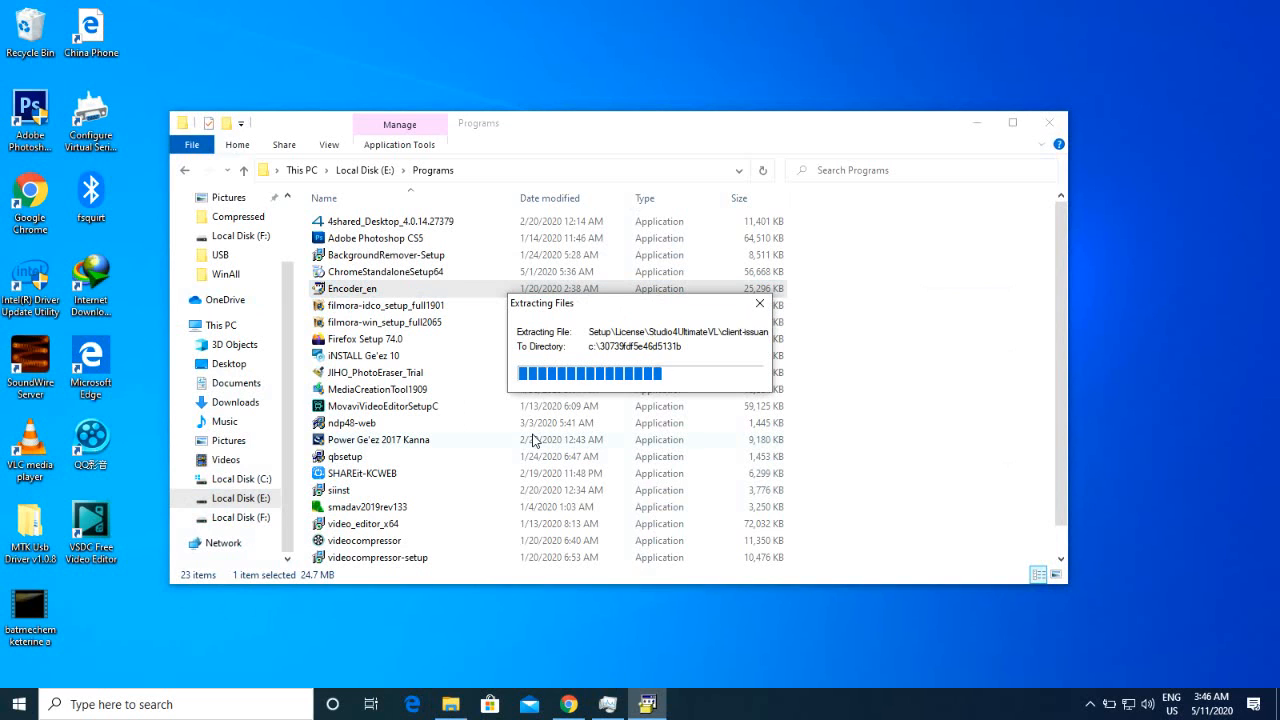
left_click(1012, 122)
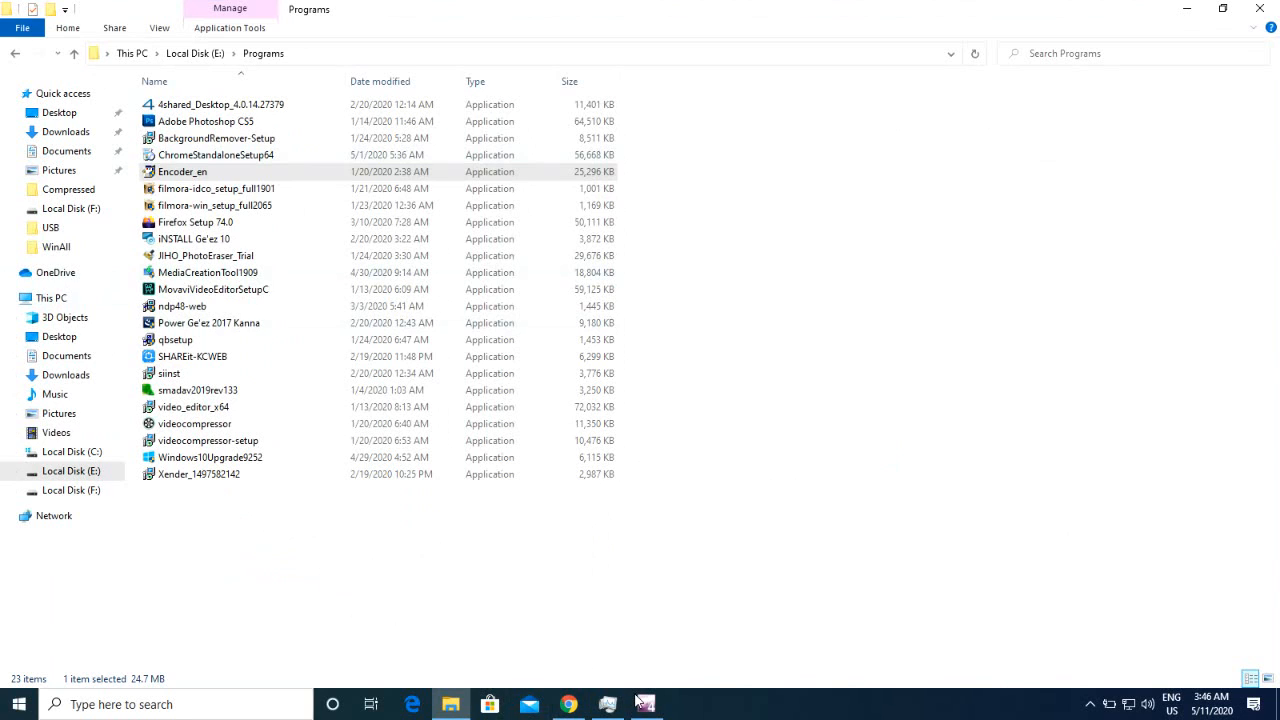
Bring up the Expression Encoder 4 setup window and repair the existing installation, confirming the repair.
left_click(645, 703)
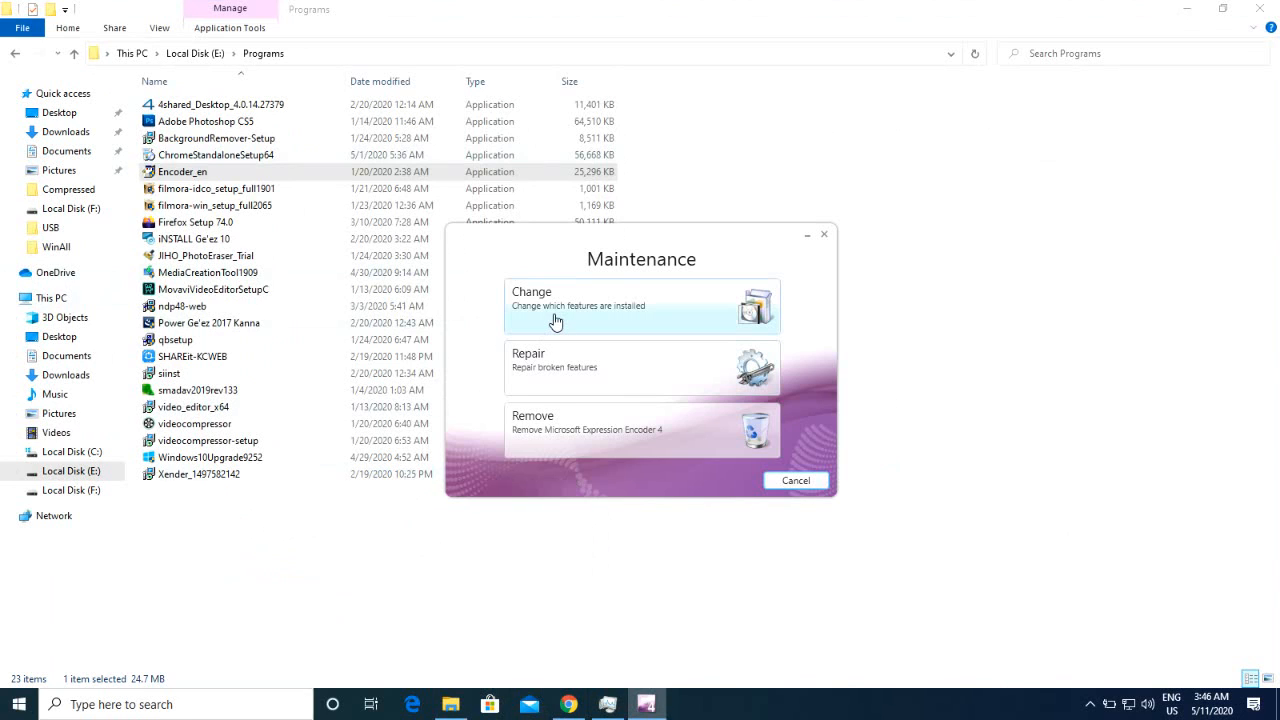
left_click(560, 356)
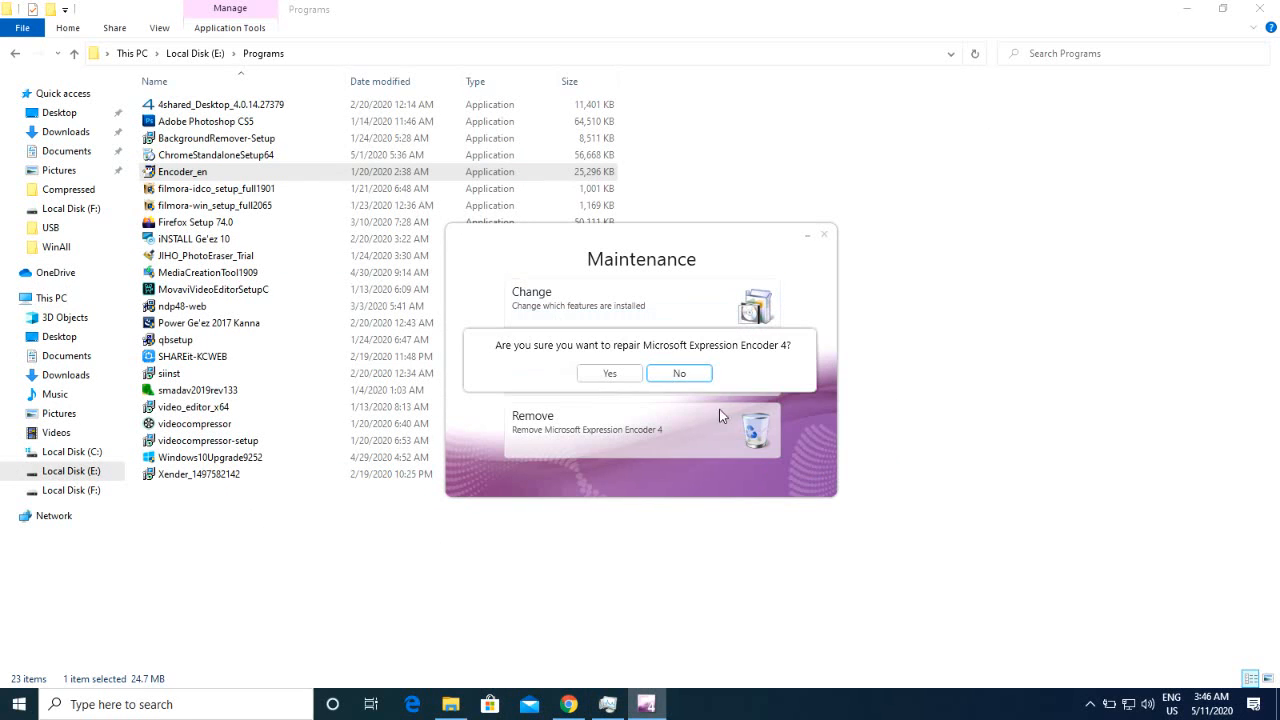
left_click(606, 370)
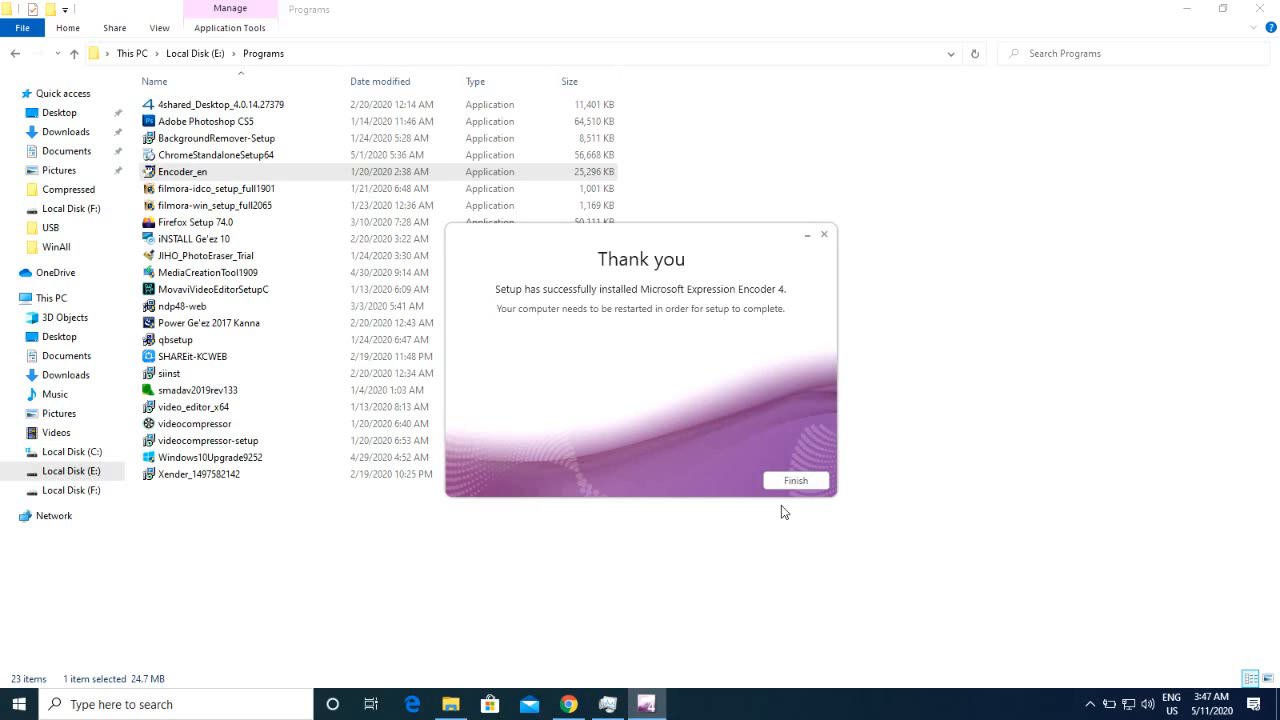
Finish the Expression Encoder 4 setup and launch Microsoft Expression Encoder 4 Screen Capture.
left_click(795, 482)
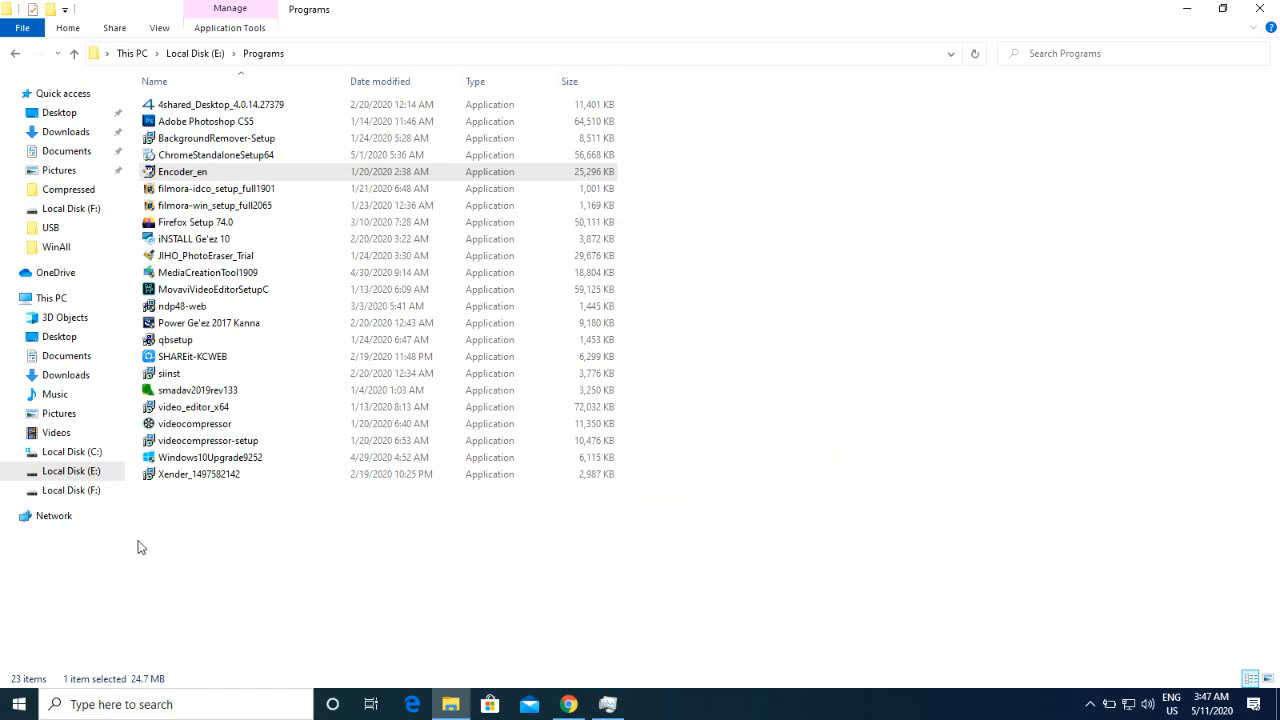
left_click(18, 704)
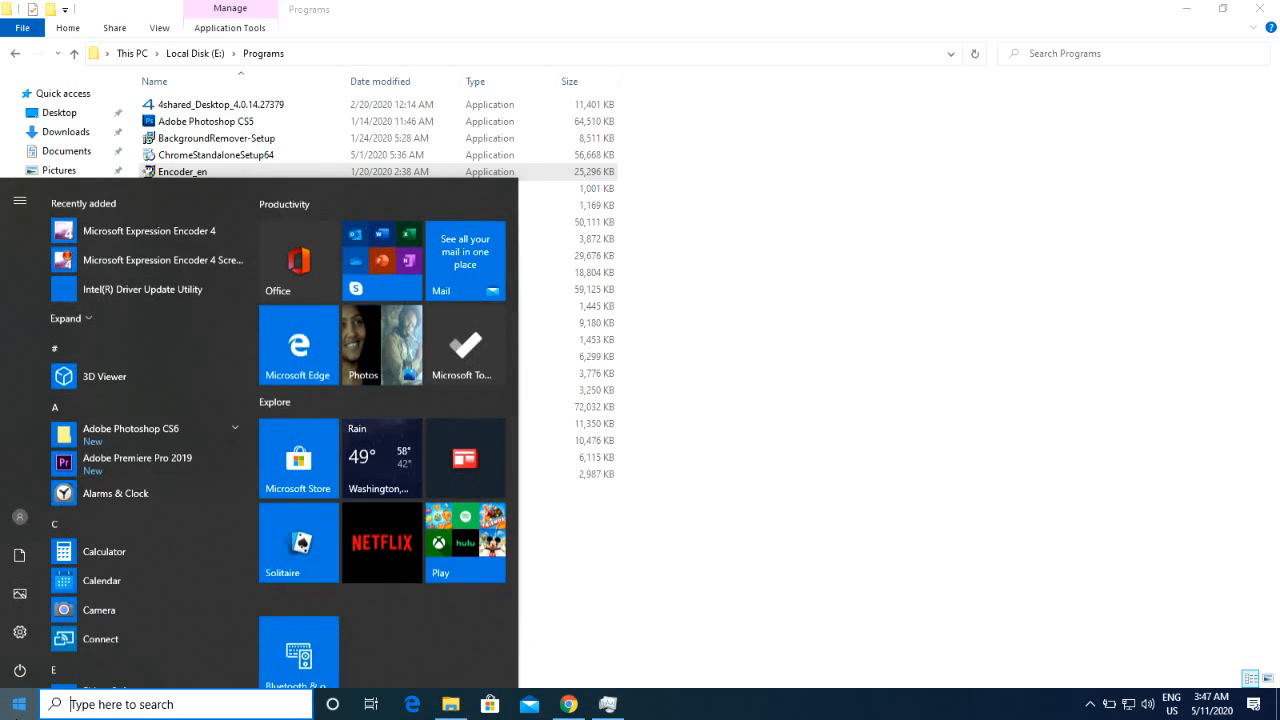
left_click(127, 257)
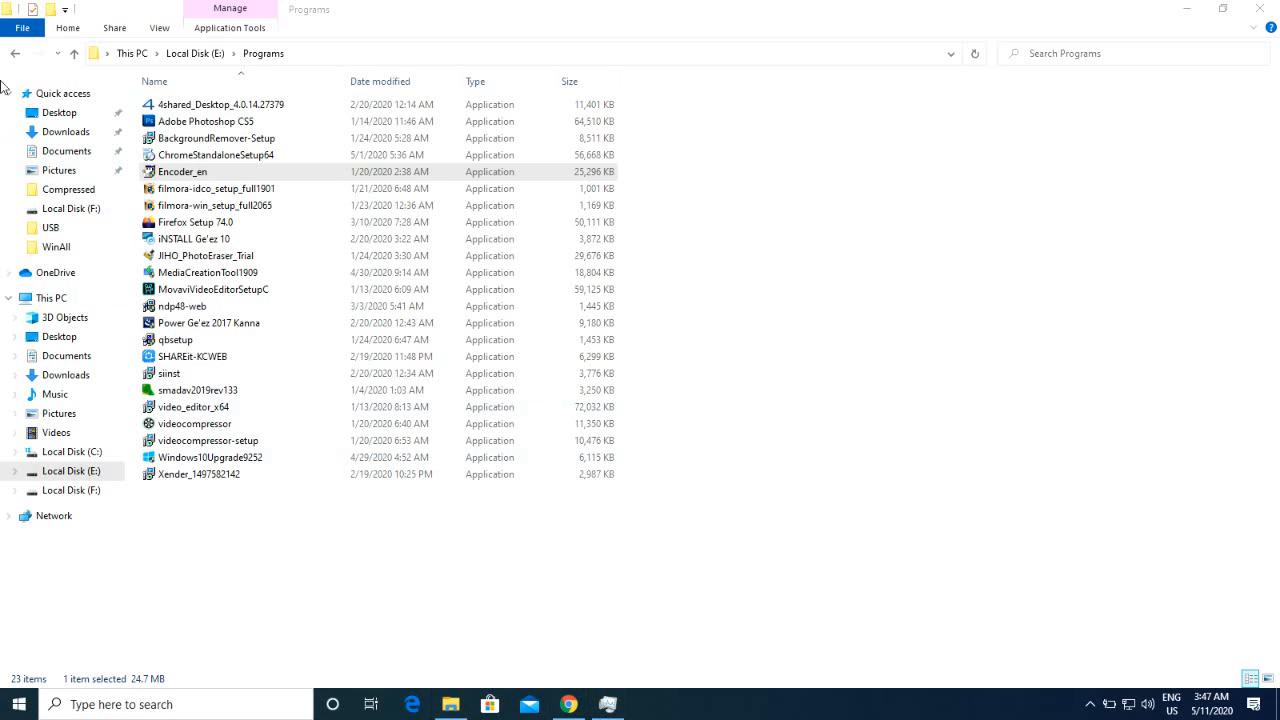
Switch to Task Manager and look for Expression Encoder Screen Capture among the running processes.
left_click(607, 704)
scroll(275, 440, "down", 2)
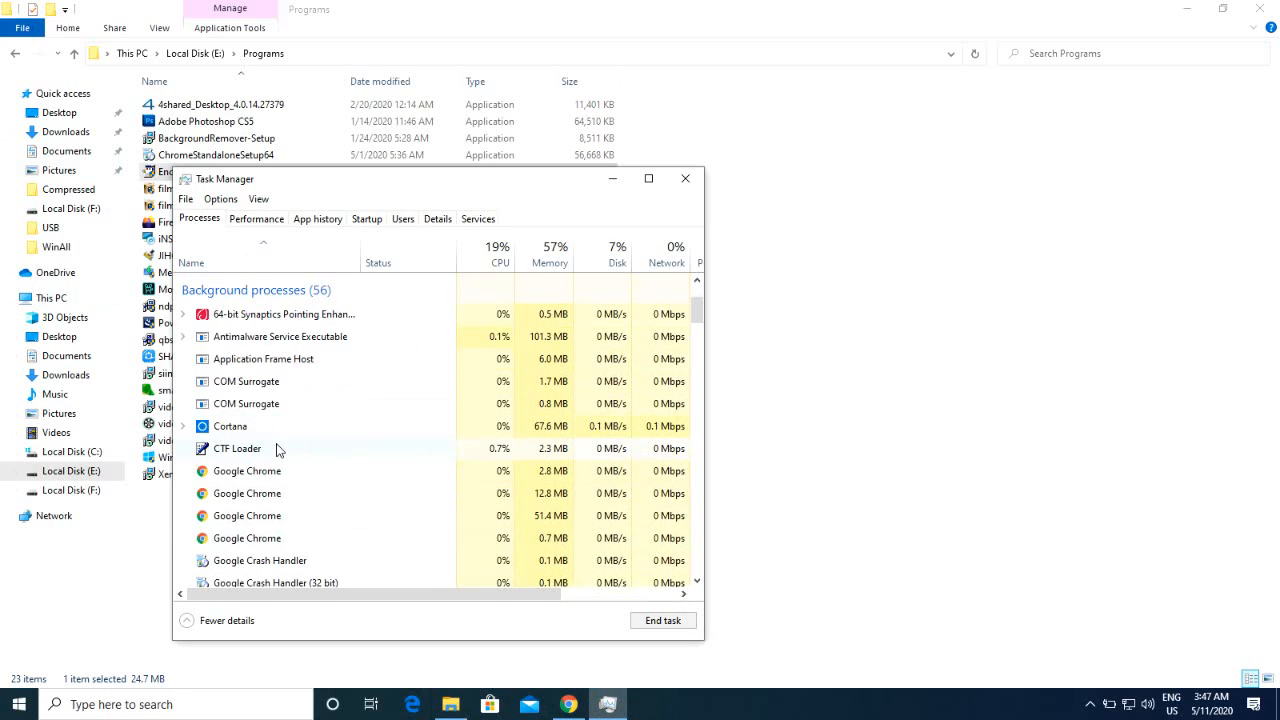
scroll(278, 451, "up", 1)
scroll(278, 451, "up", 3)
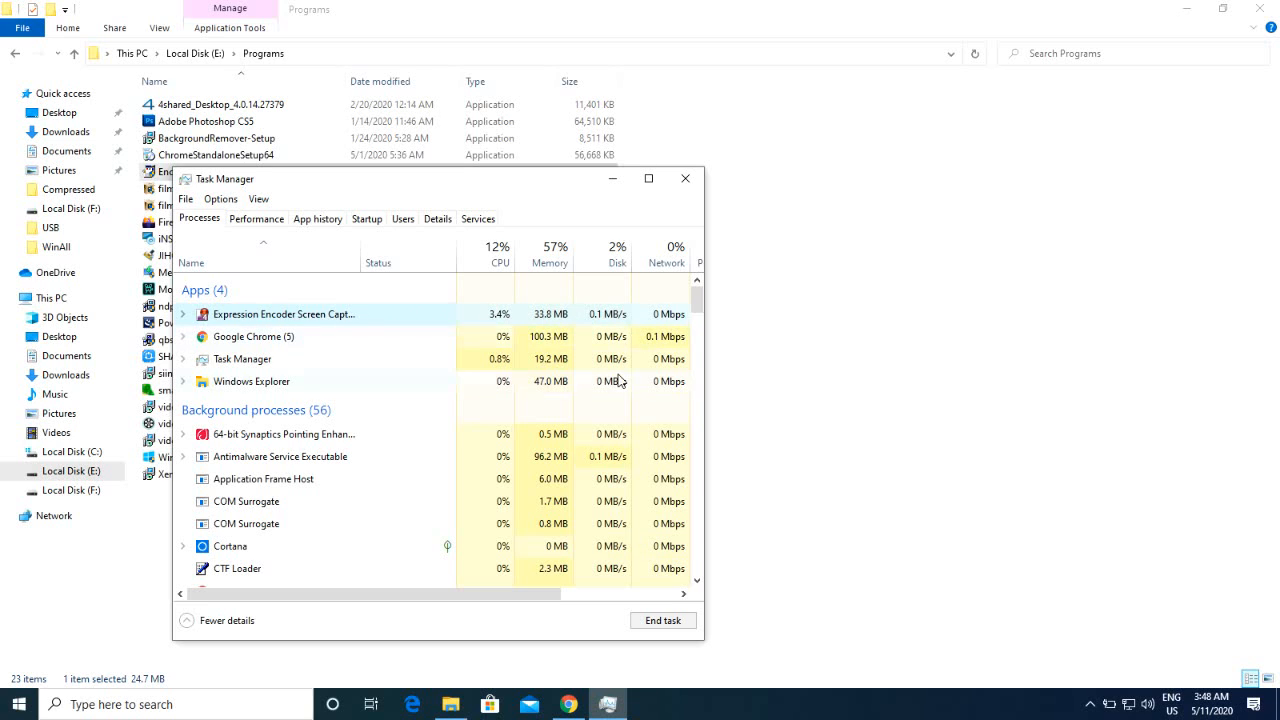
Bring up the recording options of the running Expression Encoder Screen Capture from its hidden notification icon.
left_click(1090, 704)
right_click(1089, 673)
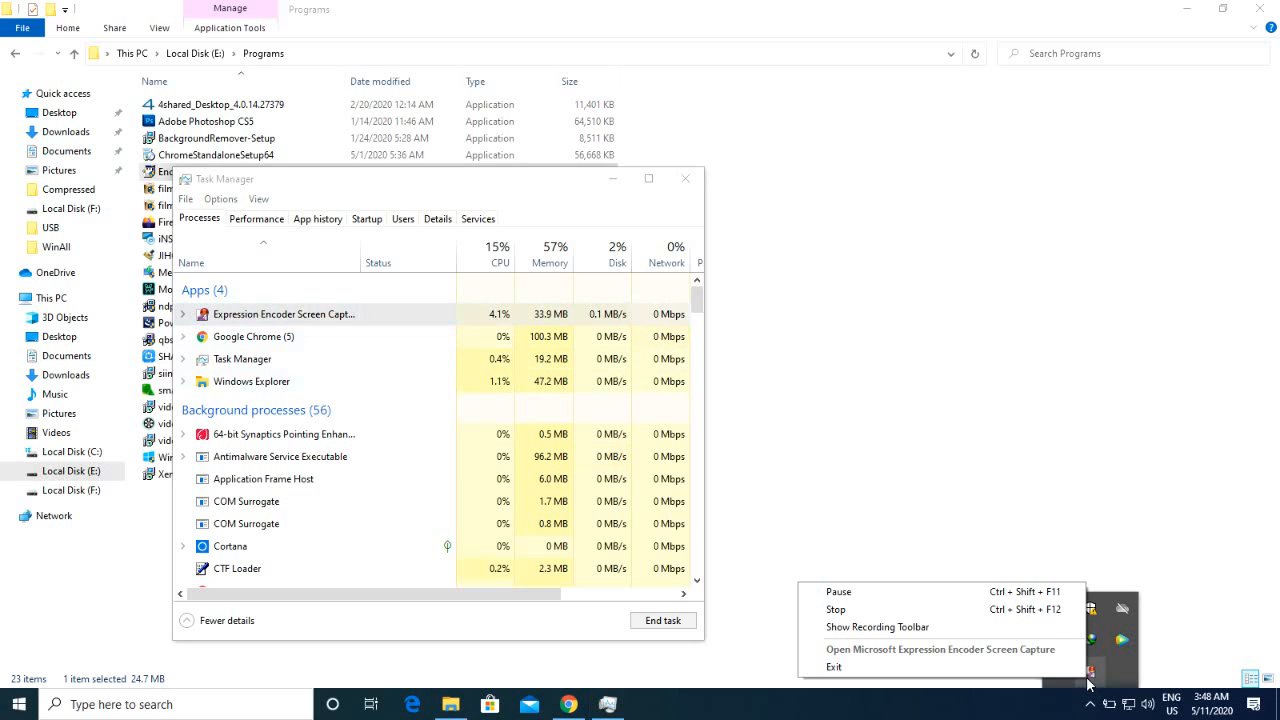